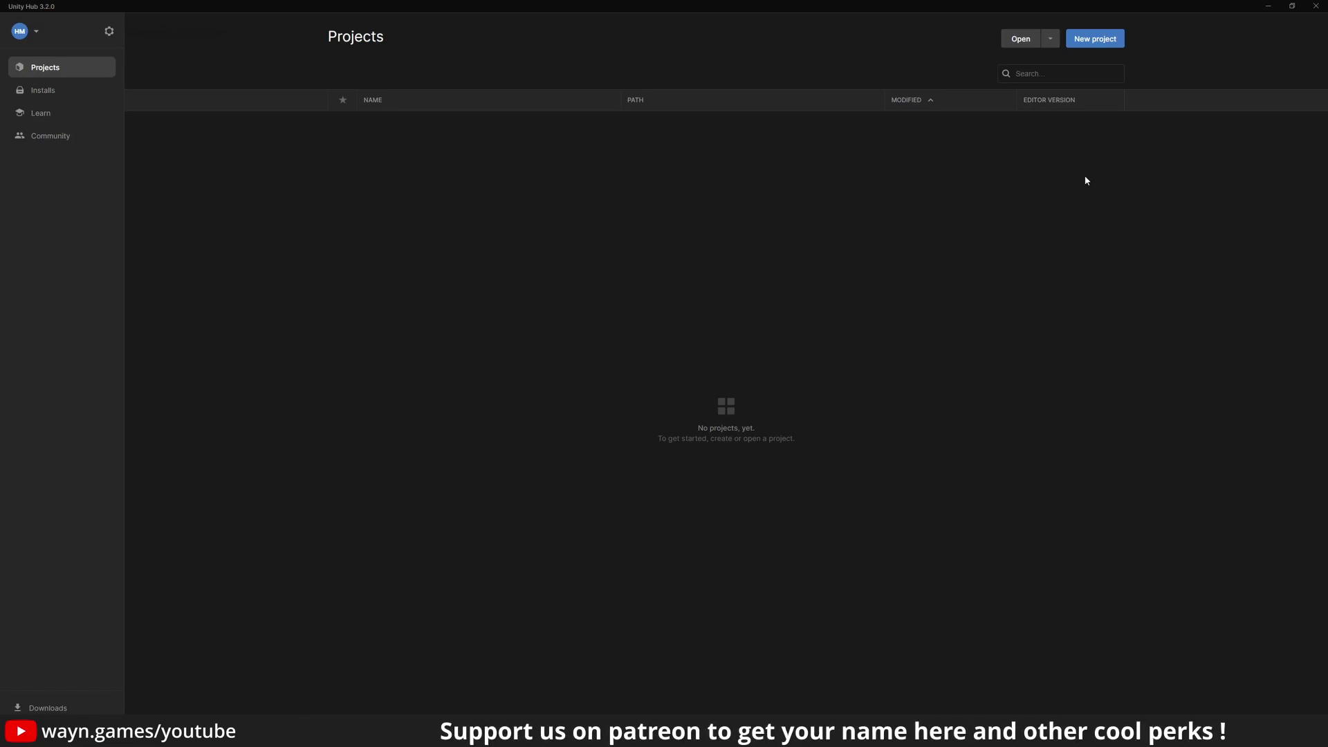
# Create a 3D (URP) project named 'DOTS Training' using editor 2021.3.6f1
pyautogui.click(1096, 40)
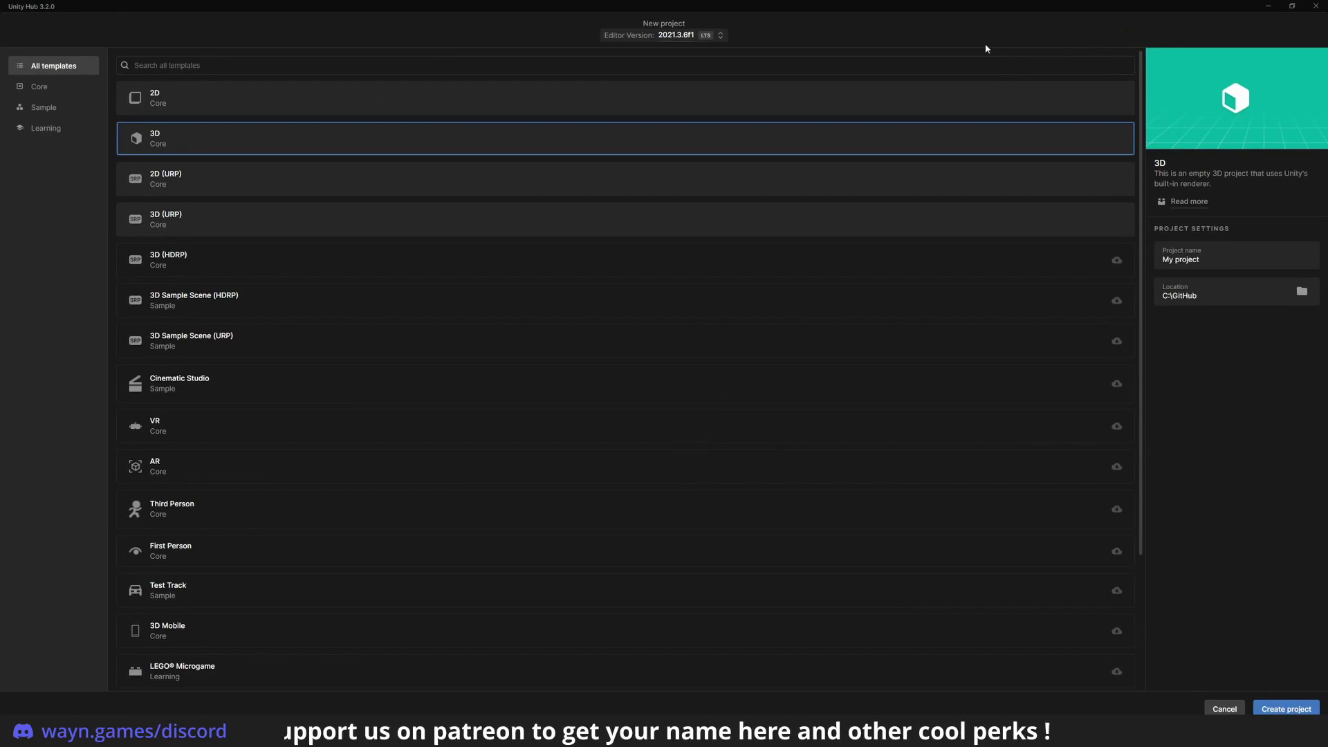
pyautogui.click(721, 36)
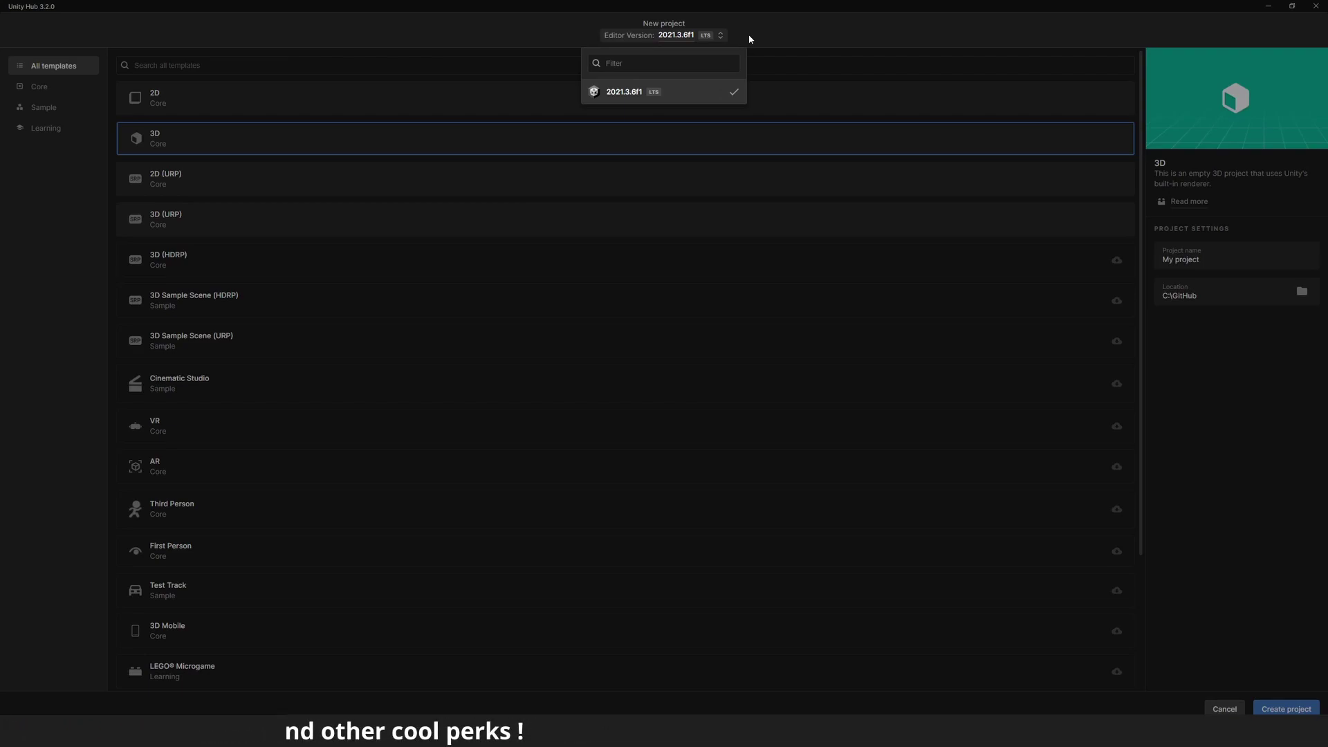
pyautogui.click(751, 37)
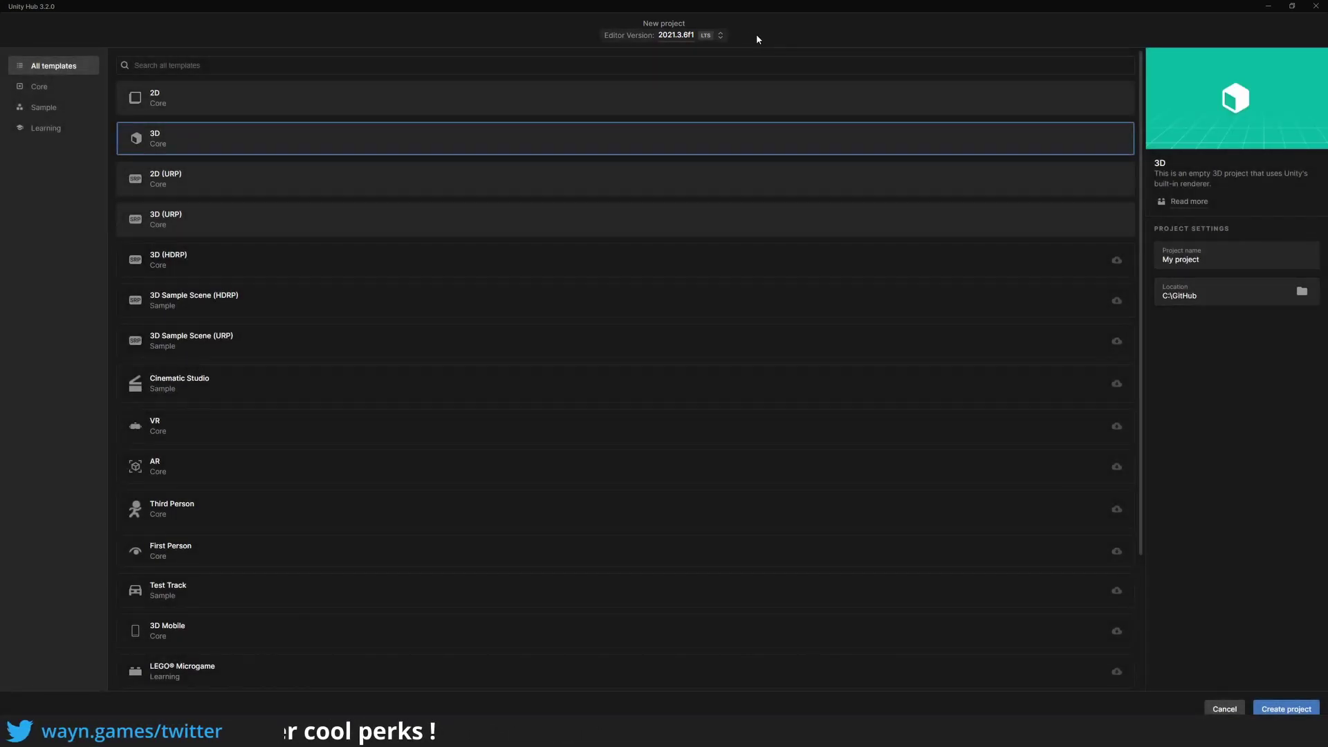
pyautogui.click(258, 215)
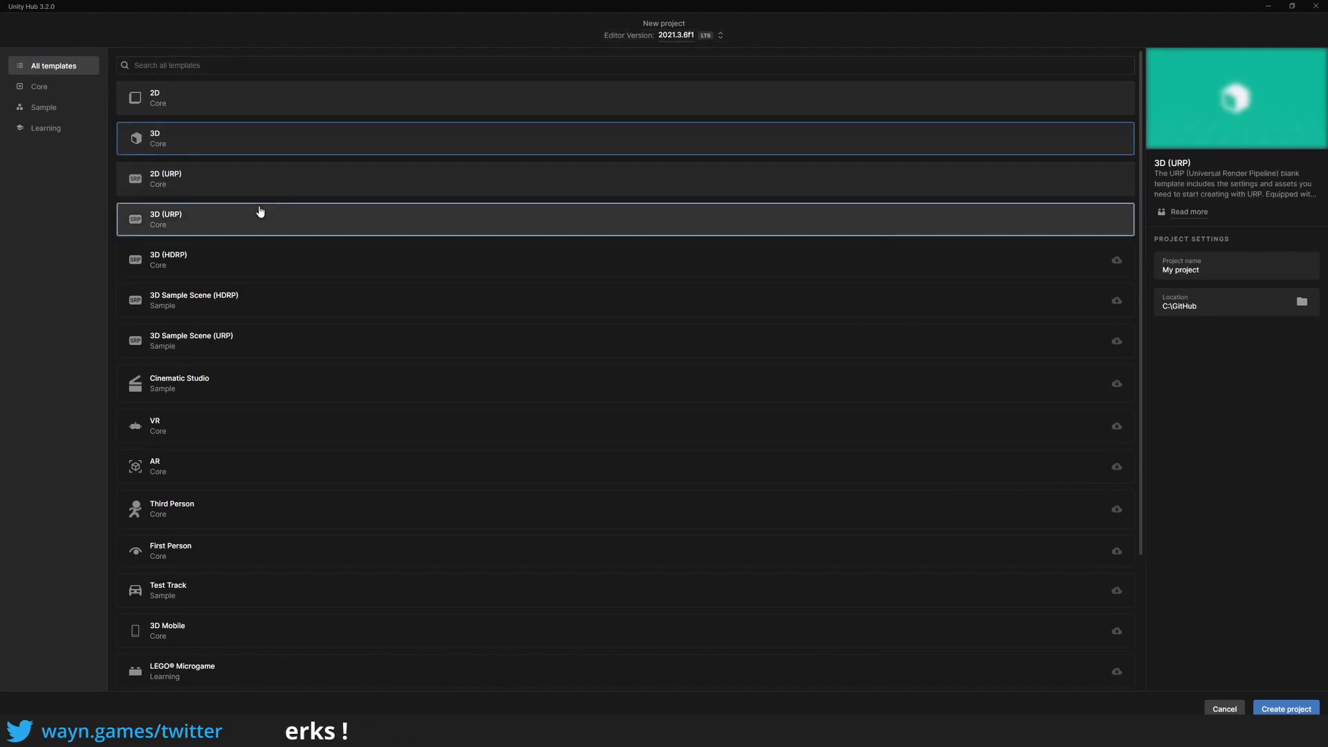
pyautogui.press('Tab')
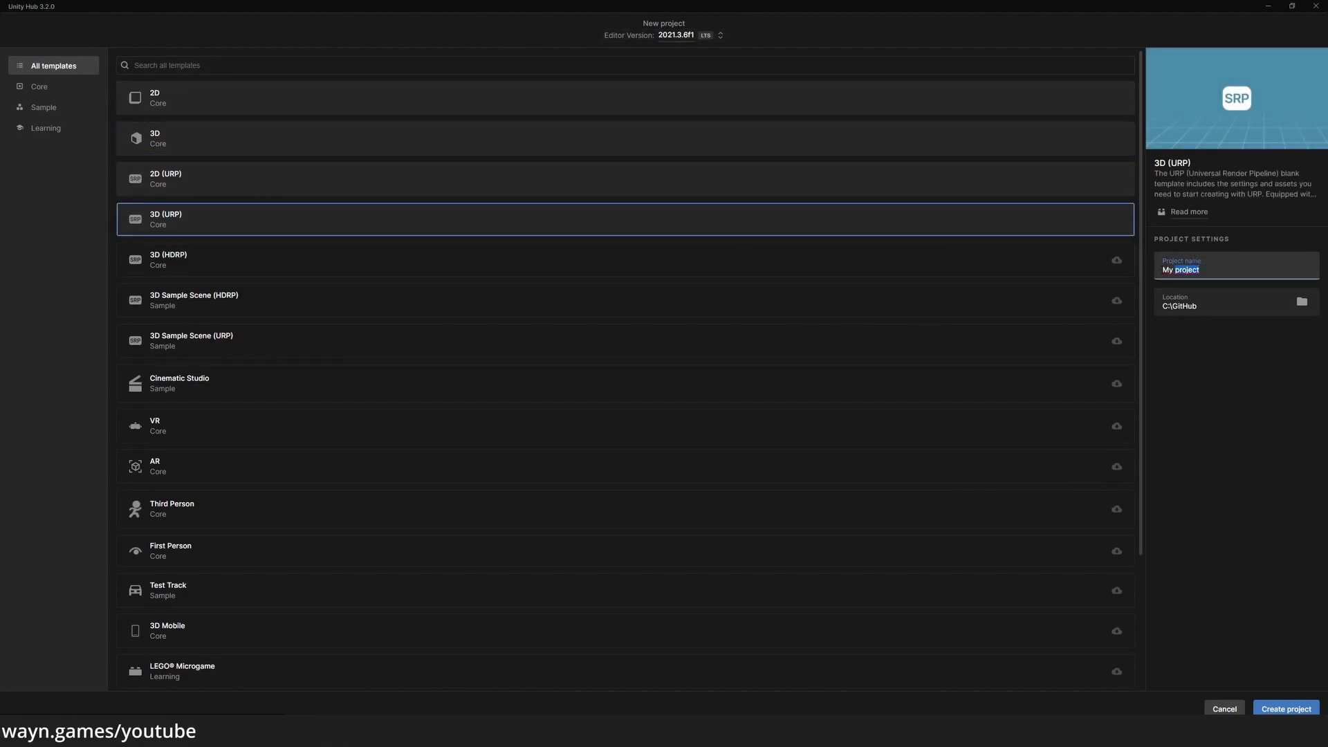
pyautogui.write('DOTS Tra')
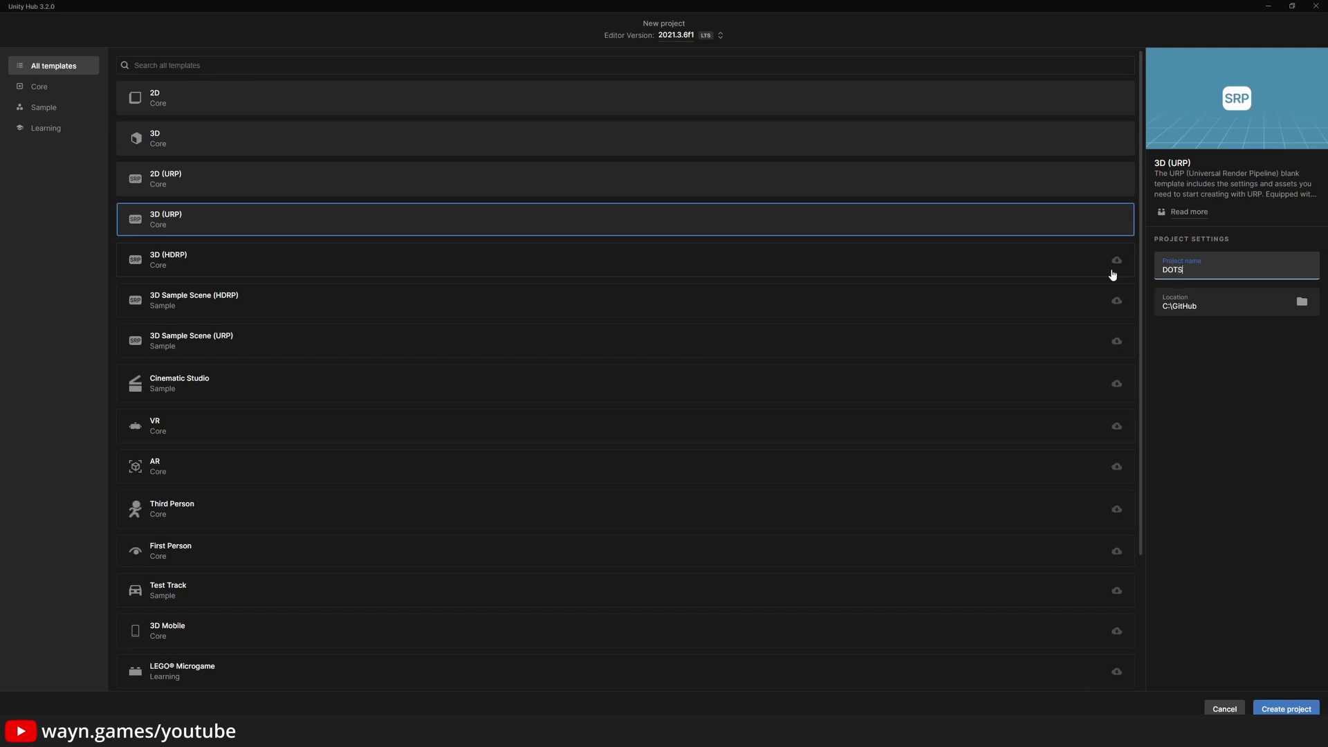
pyautogui.write('ining')
pyautogui.click(1285, 709)
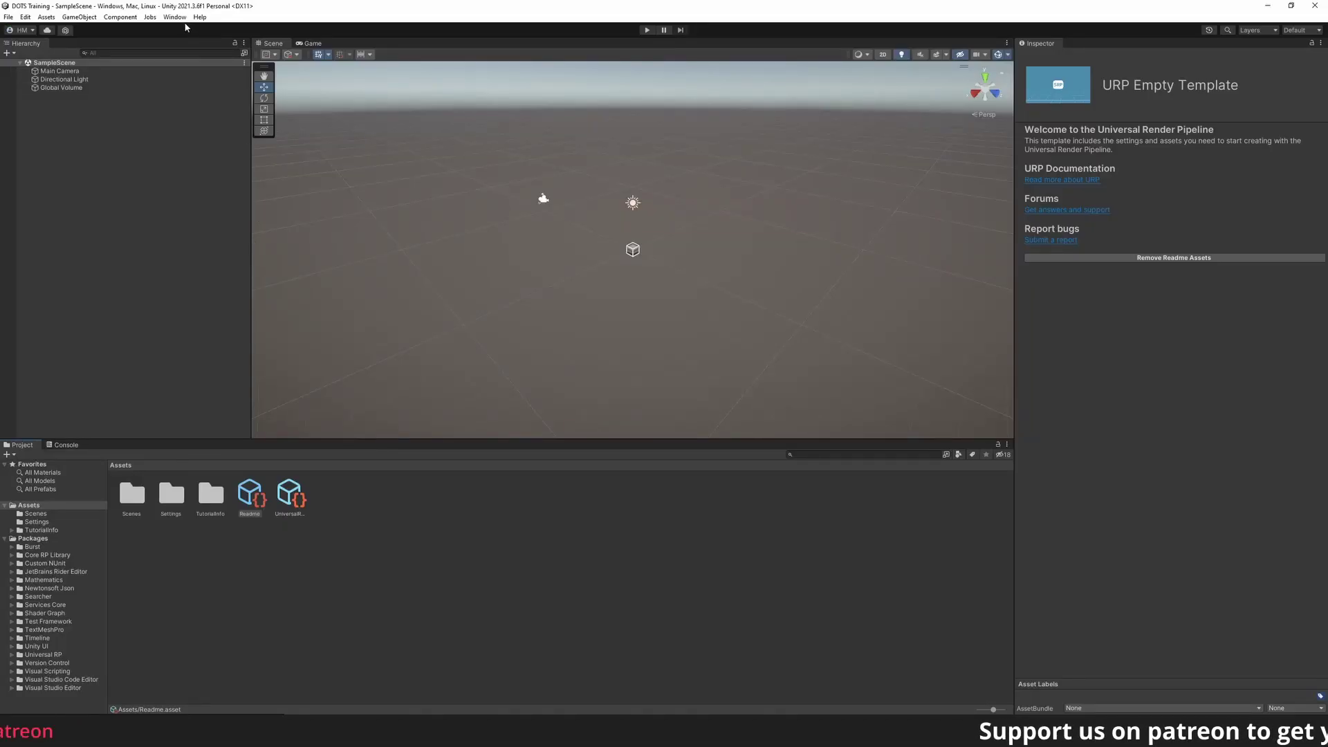
# Open the Package Manager from the Window menu and dock it next to the Scene and Game tabs
pyautogui.click(182, 19)
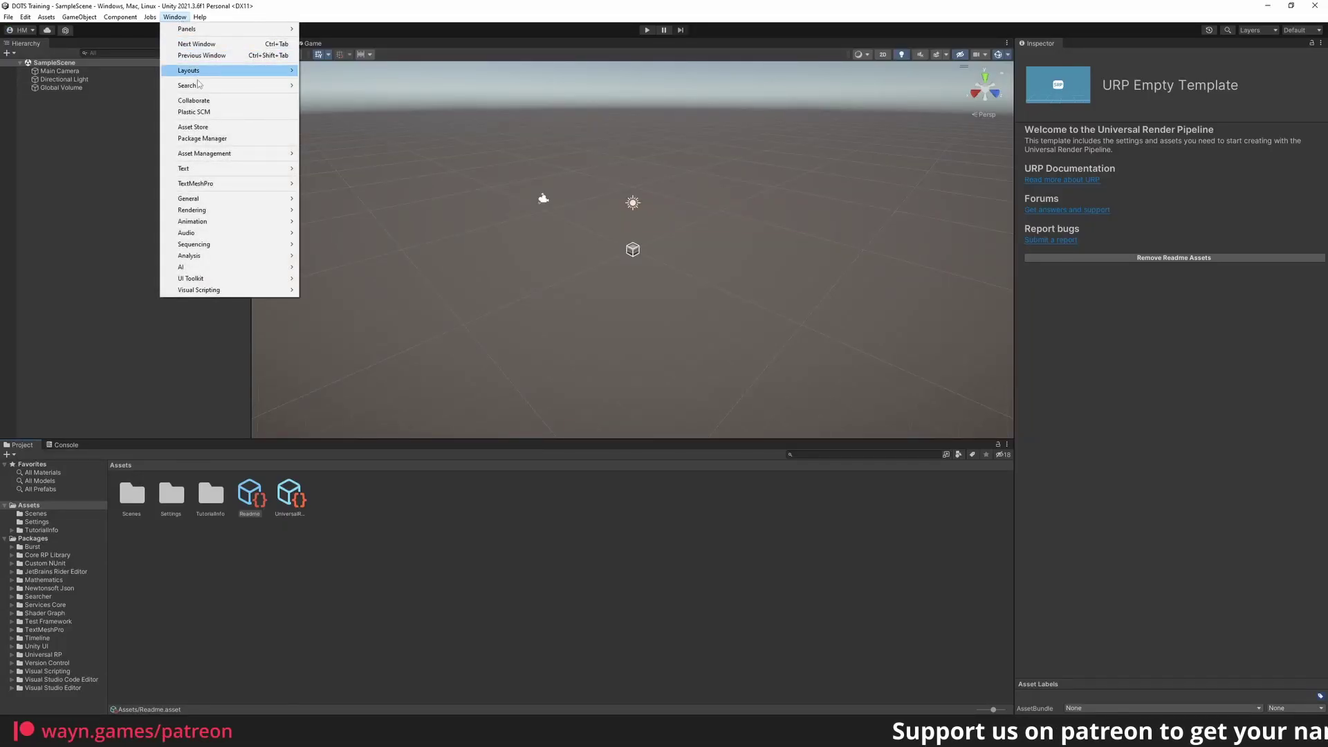
pyautogui.click(218, 140)
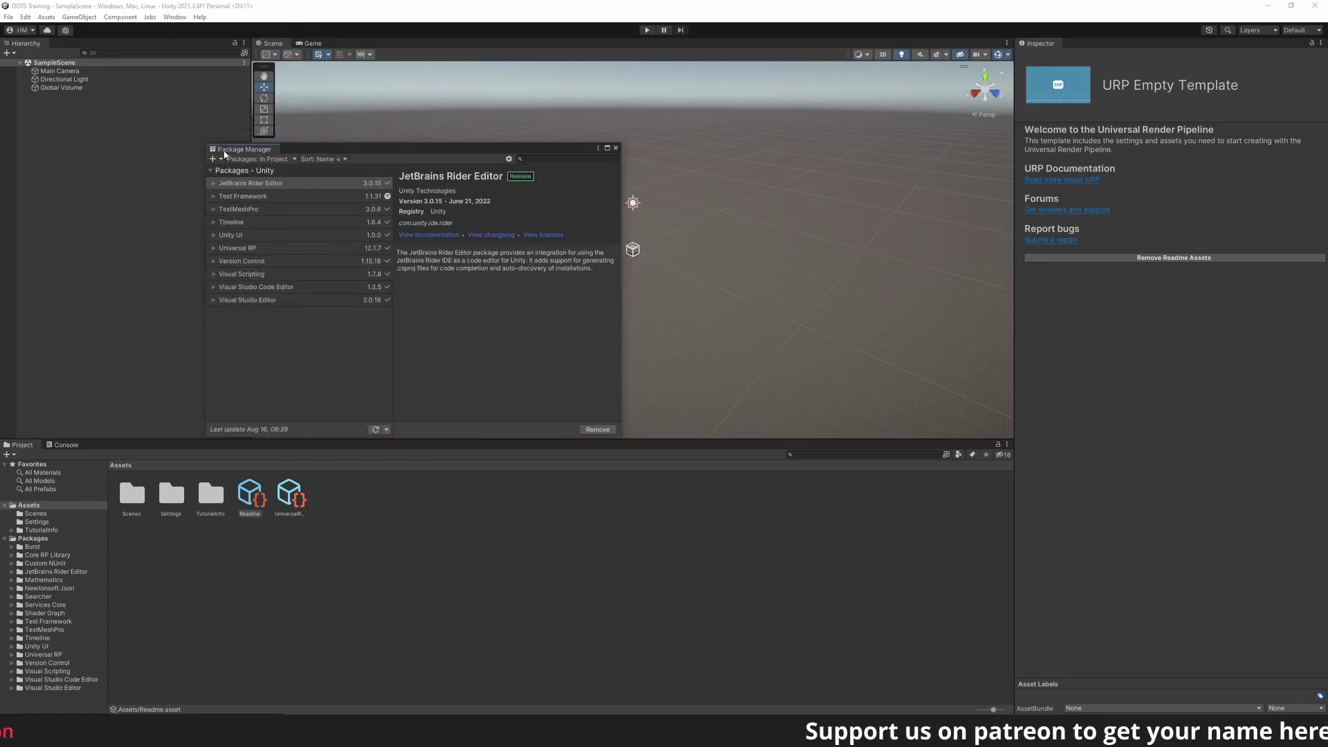
pyautogui.moveTo(232, 152); pyautogui.dragTo(349, 54)
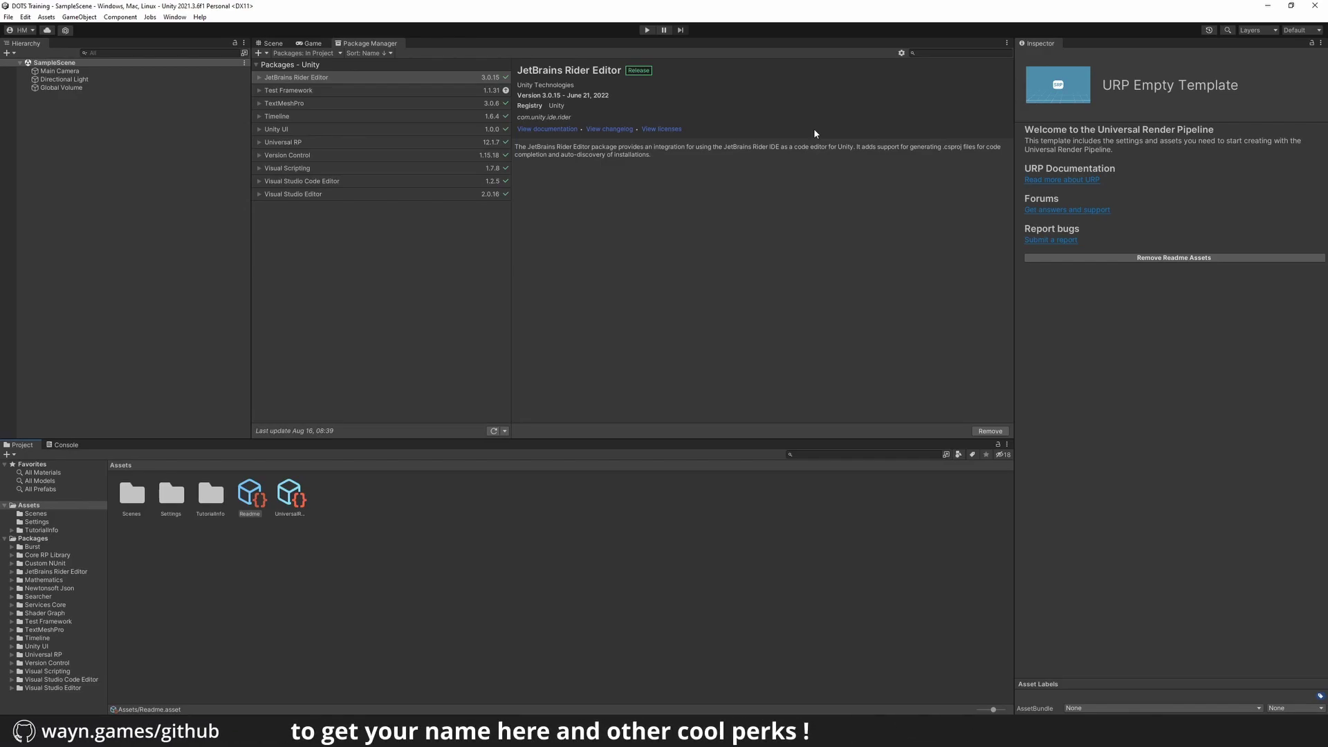
pyautogui.click(902, 53)
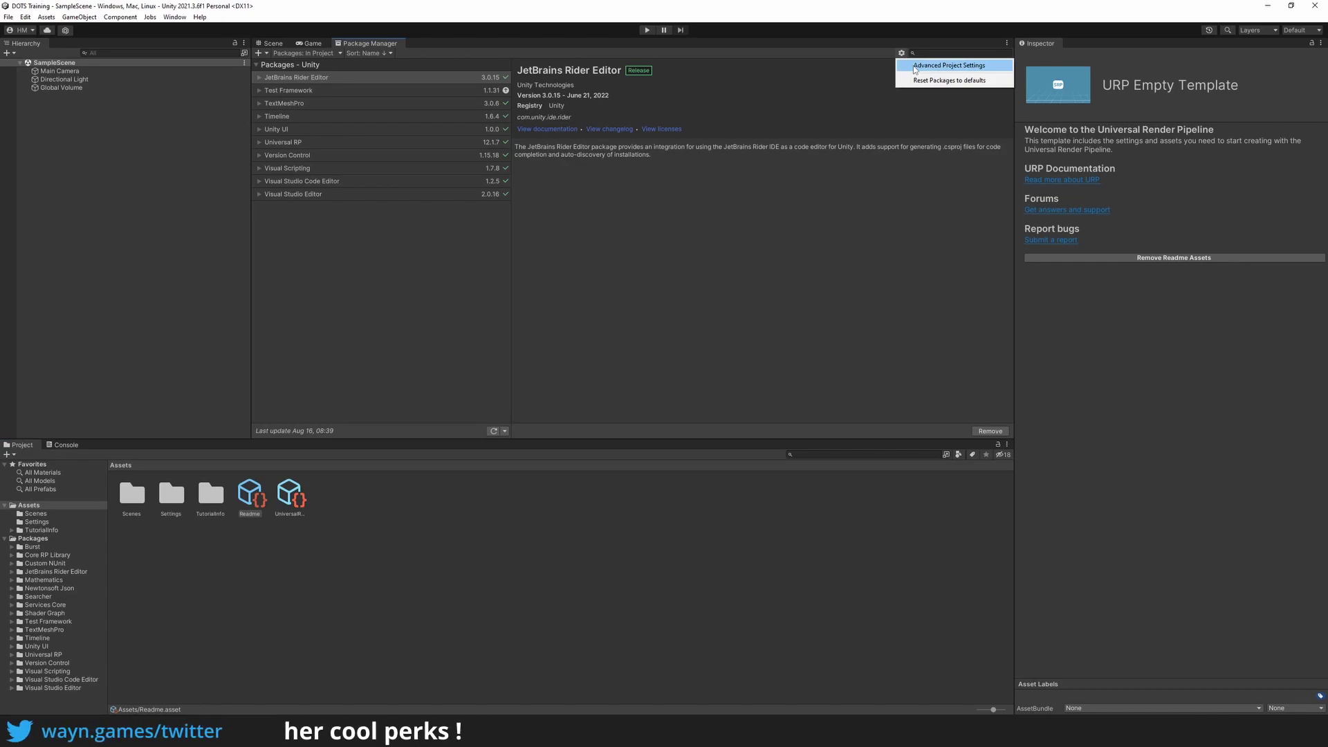
# In Advanced Project Settings, enable Pre-release Packages (confirming the warning) and Show Dependencies
pyautogui.click(914, 67)
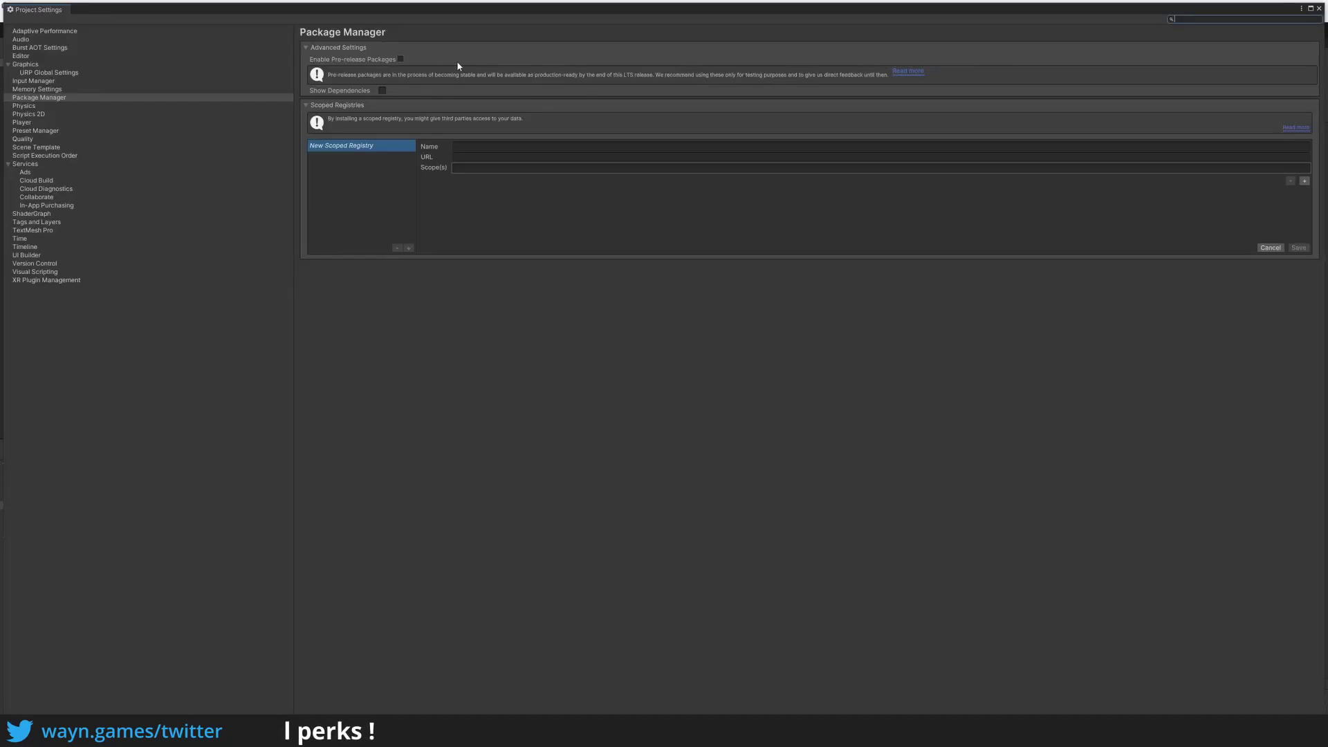
pyautogui.click(402, 60)
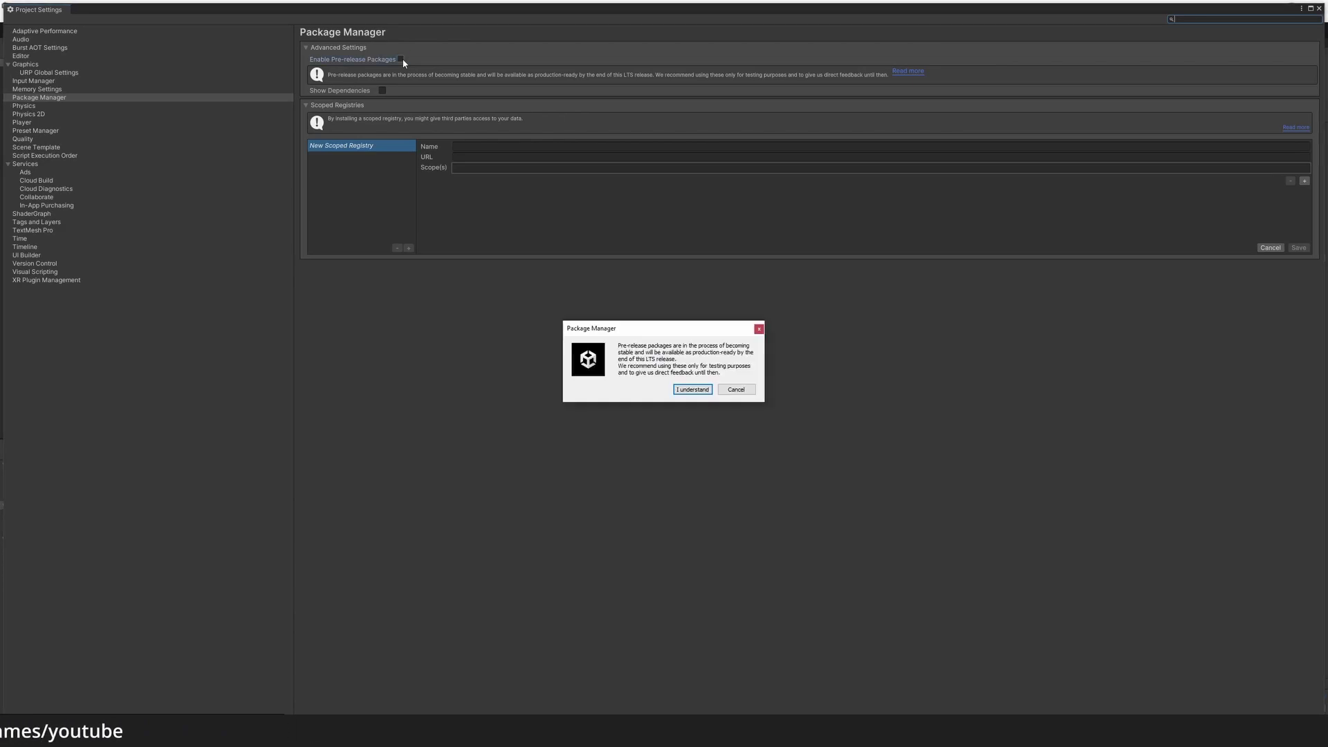
pyautogui.click(678, 392)
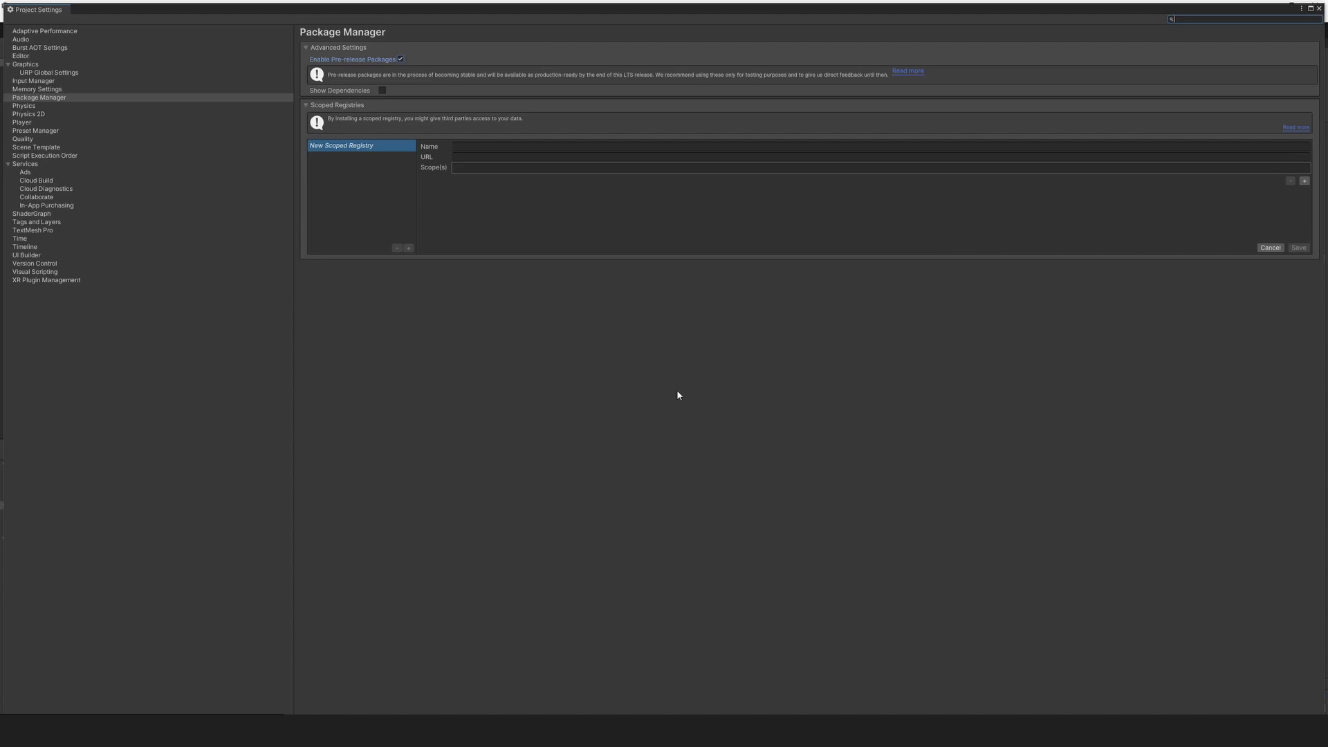
pyautogui.click(383, 91)
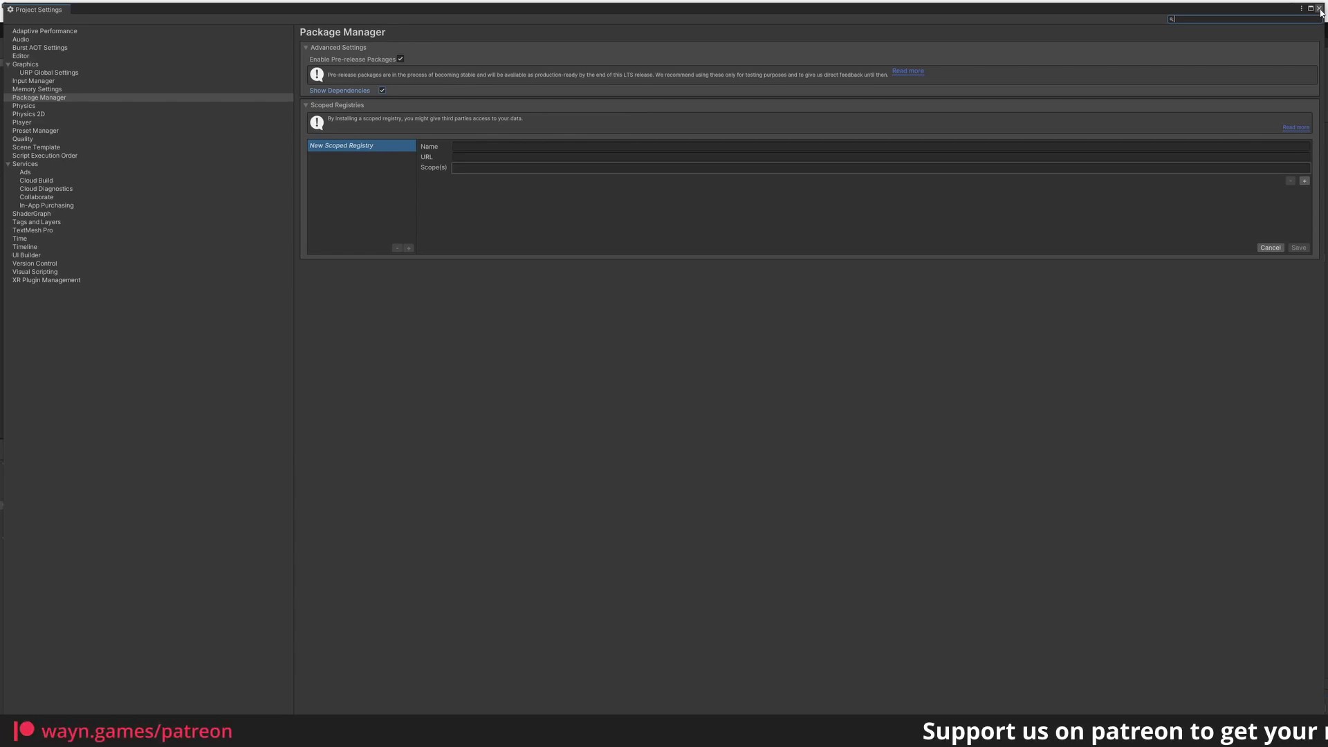
# Close Project Settings and view Burst 1.6.6's details and dependencies
pyautogui.click(1320, 9)
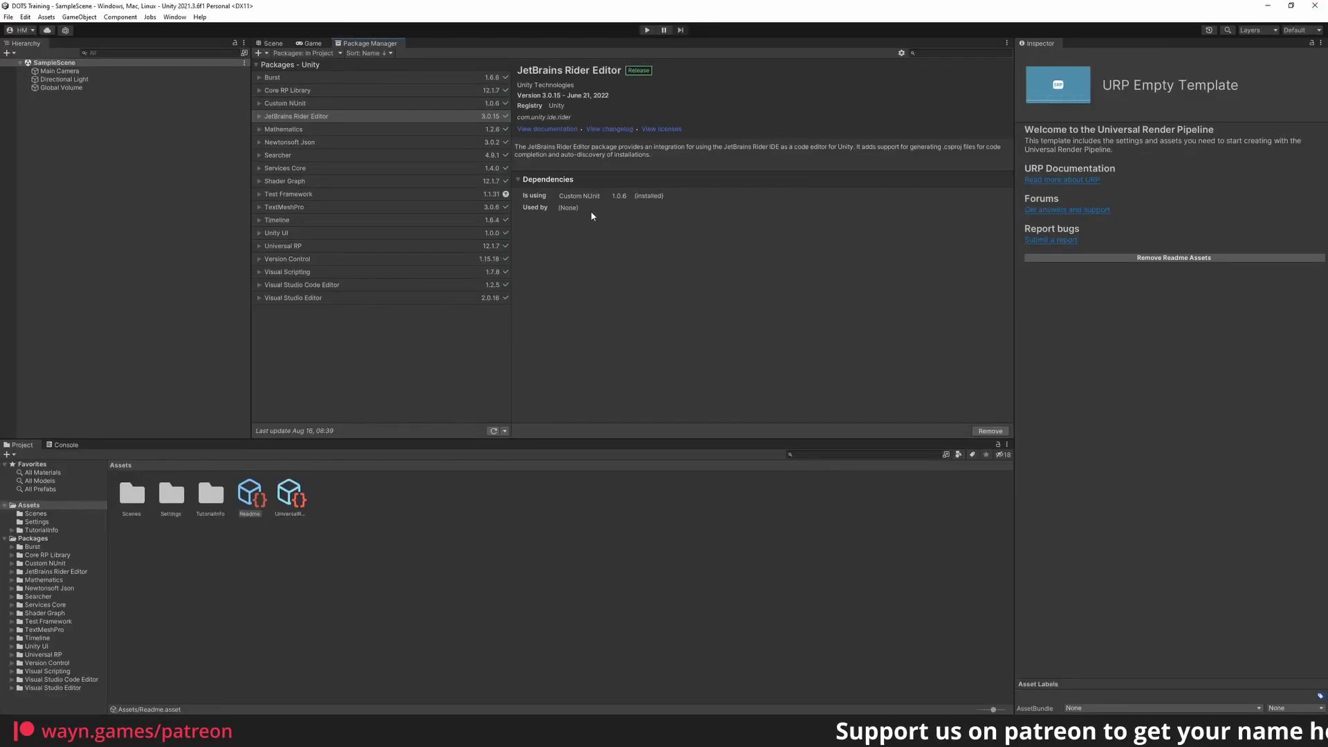
pyautogui.click(363, 78)
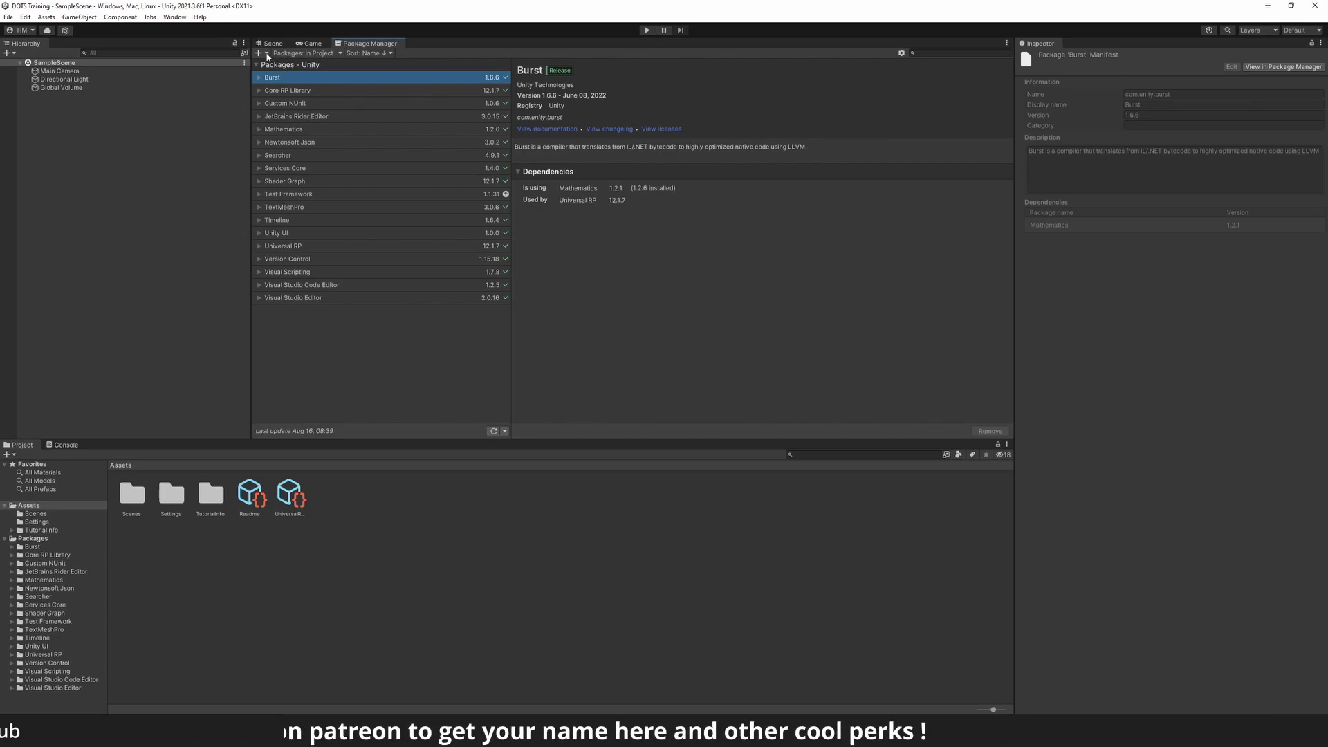
# Add the package com.unity.rendering.hybrid by name to install the Hybrid Renderer
pyautogui.click(267, 54)
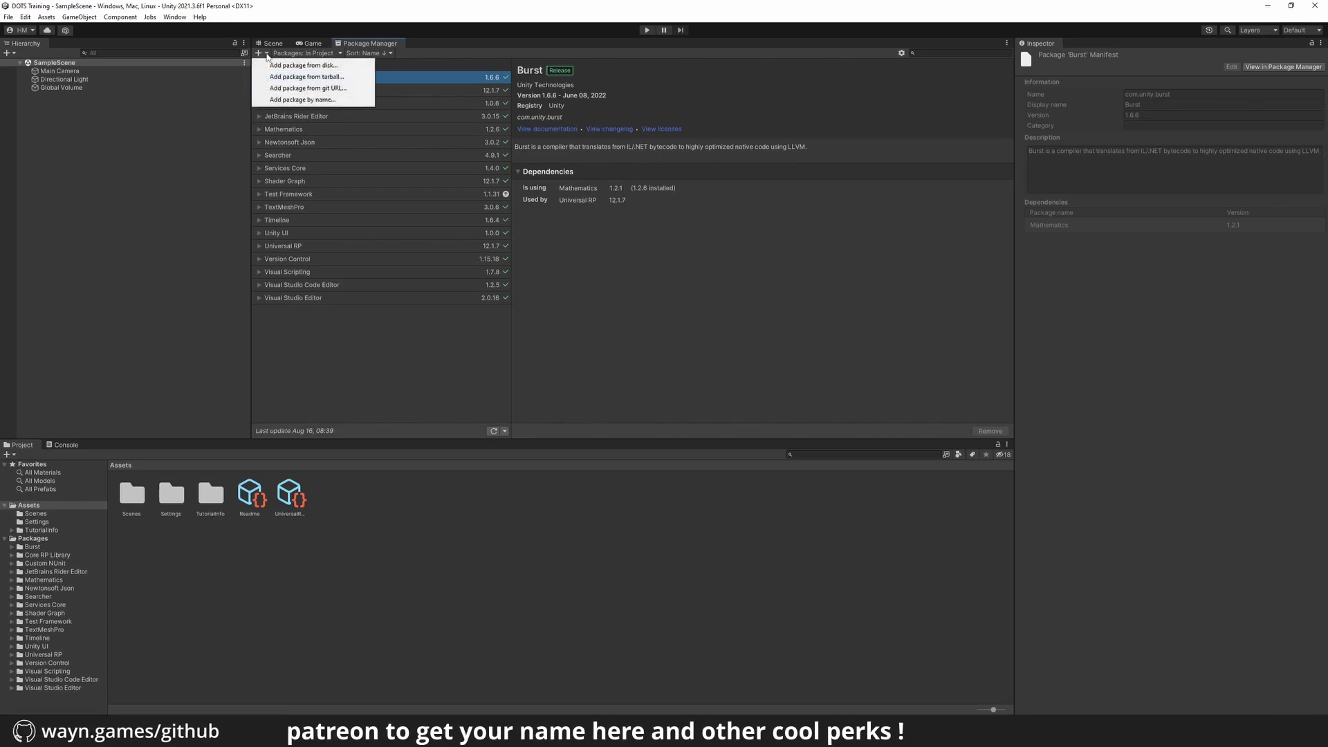
pyautogui.click(341, 102)
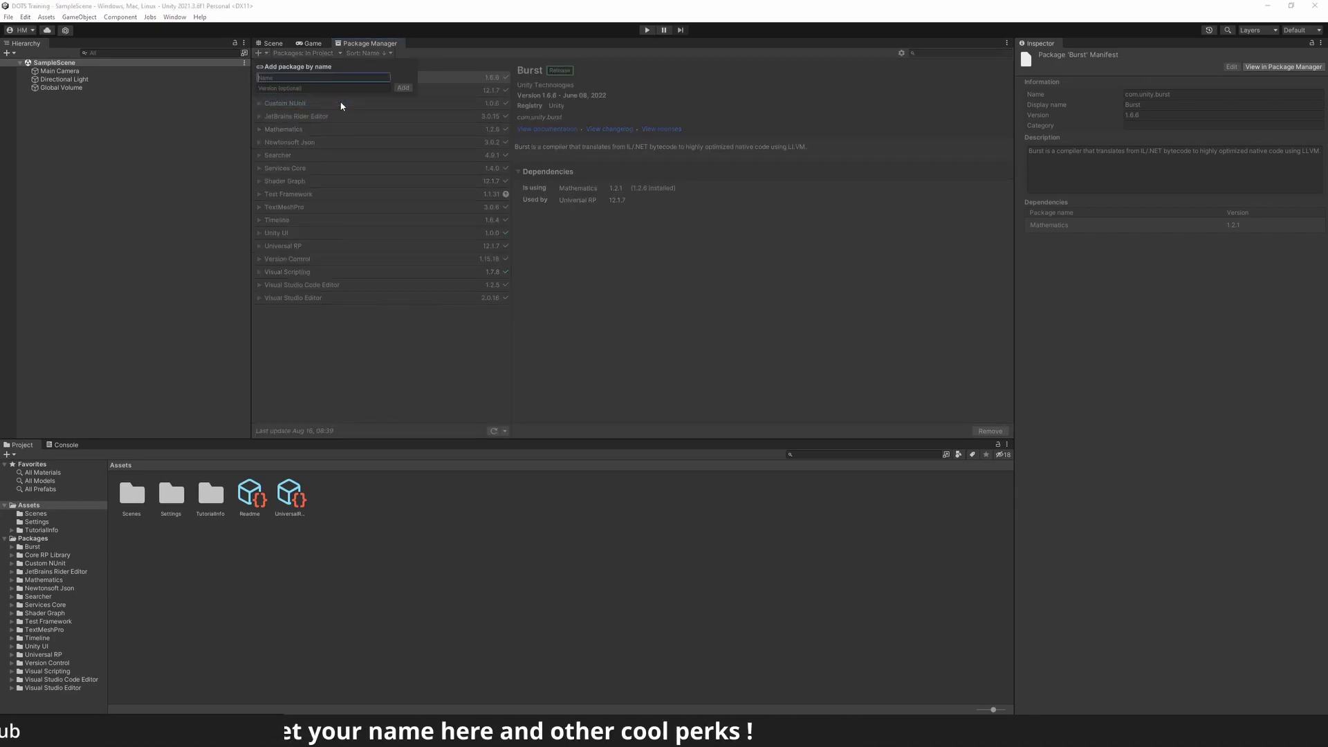
pyautogui.write('com.unity.rendering.hybrid')
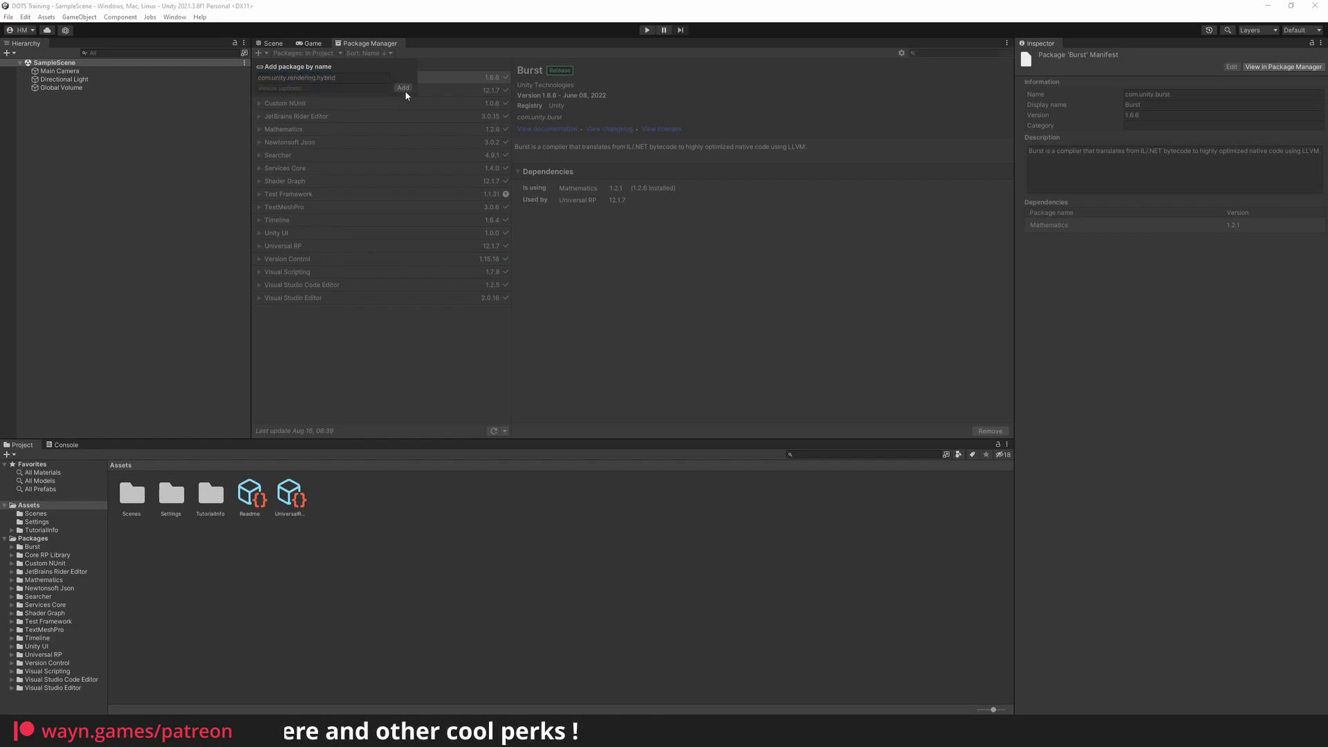
pyautogui.click(403, 88)
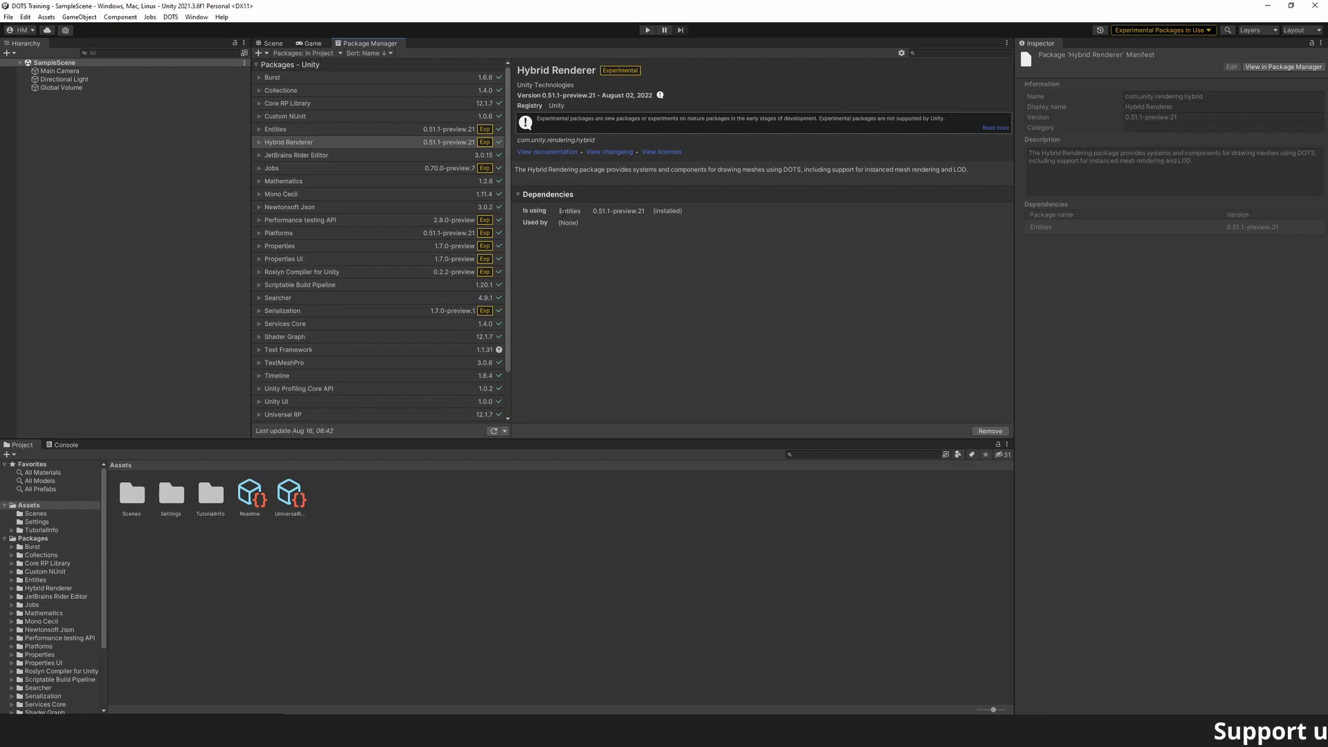
# Show the Entities 0.51.1-preview.21 package details and its dependency list
pyautogui.doubleClick(570, 211)
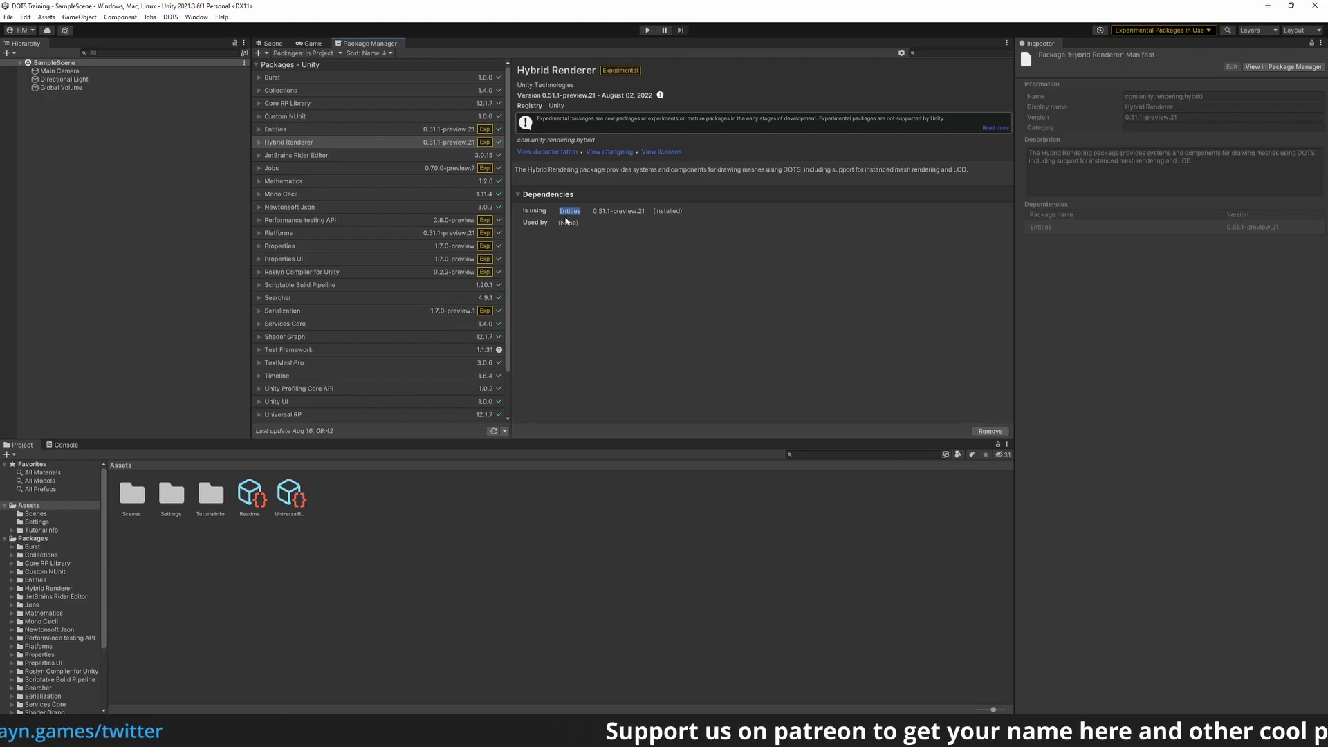
pyautogui.click(286, 131)
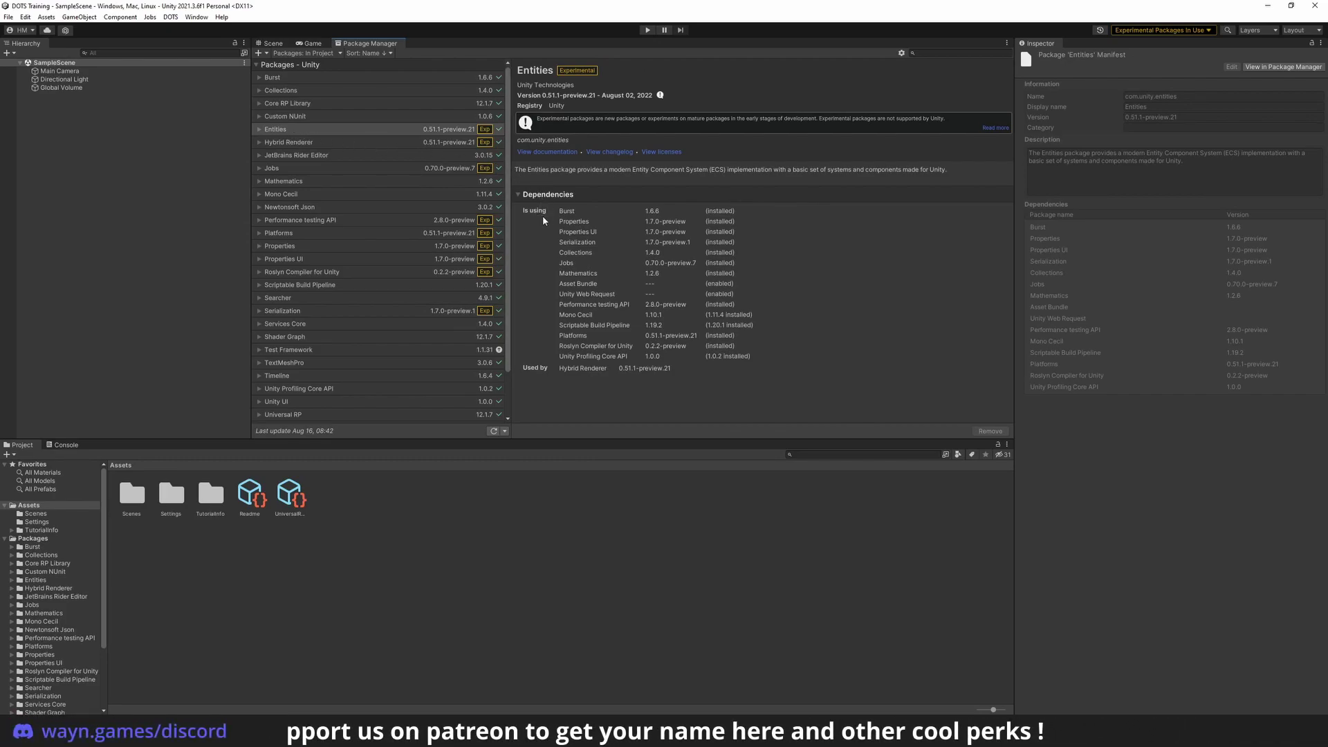
pyautogui.doubleClick(566, 211)
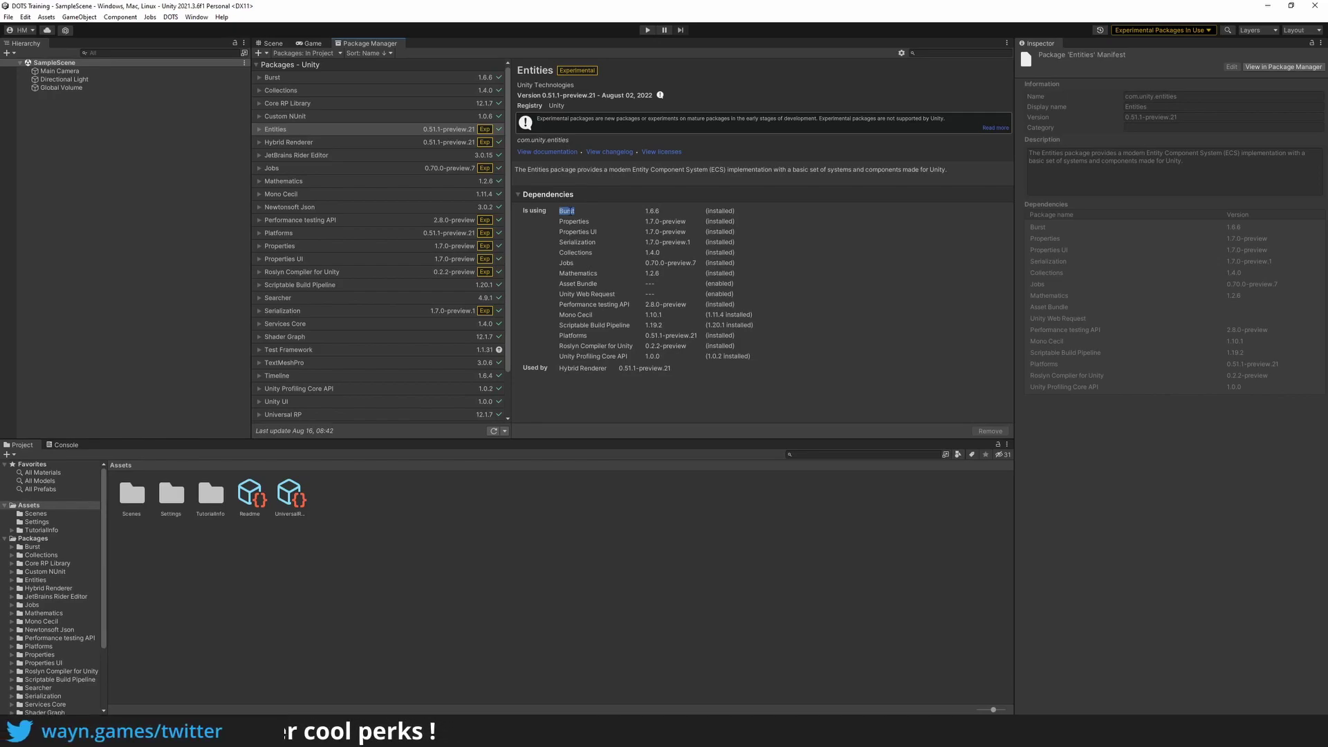
pyautogui.doubleClick(566, 262)
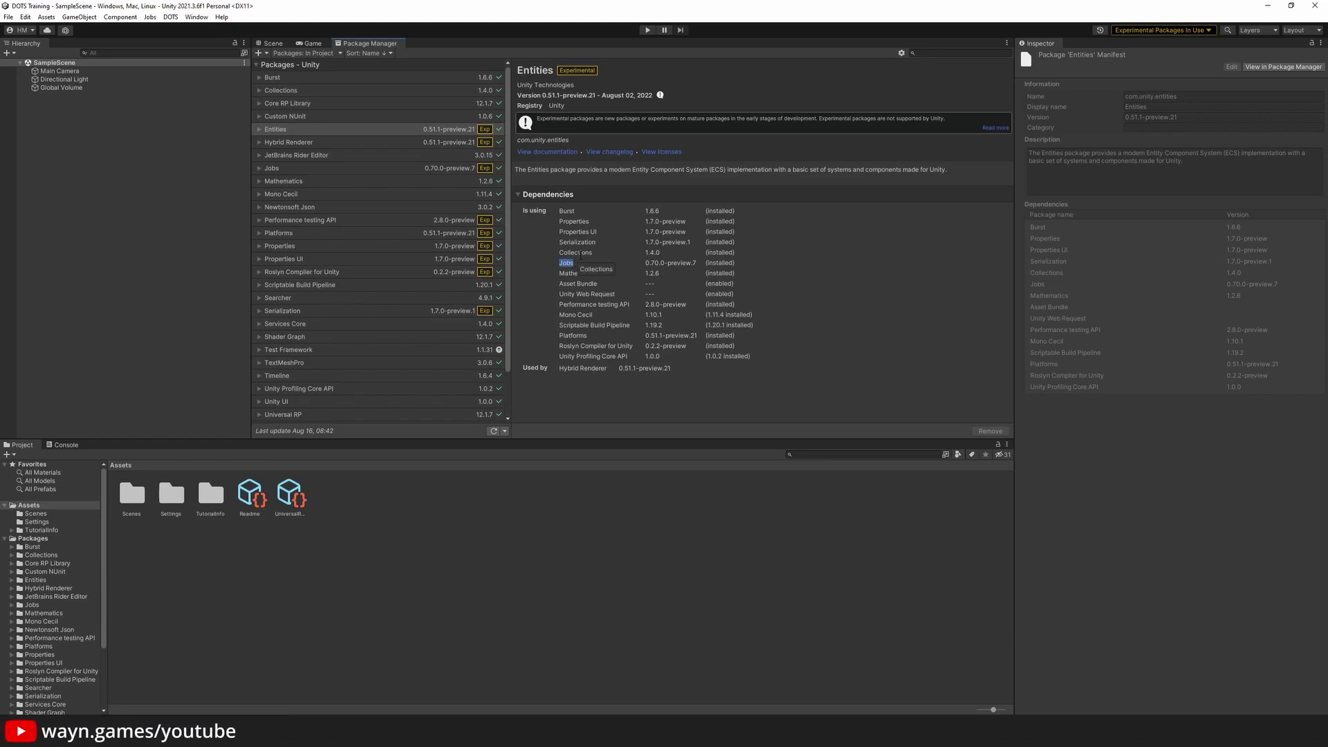
pyautogui.click(579, 253)
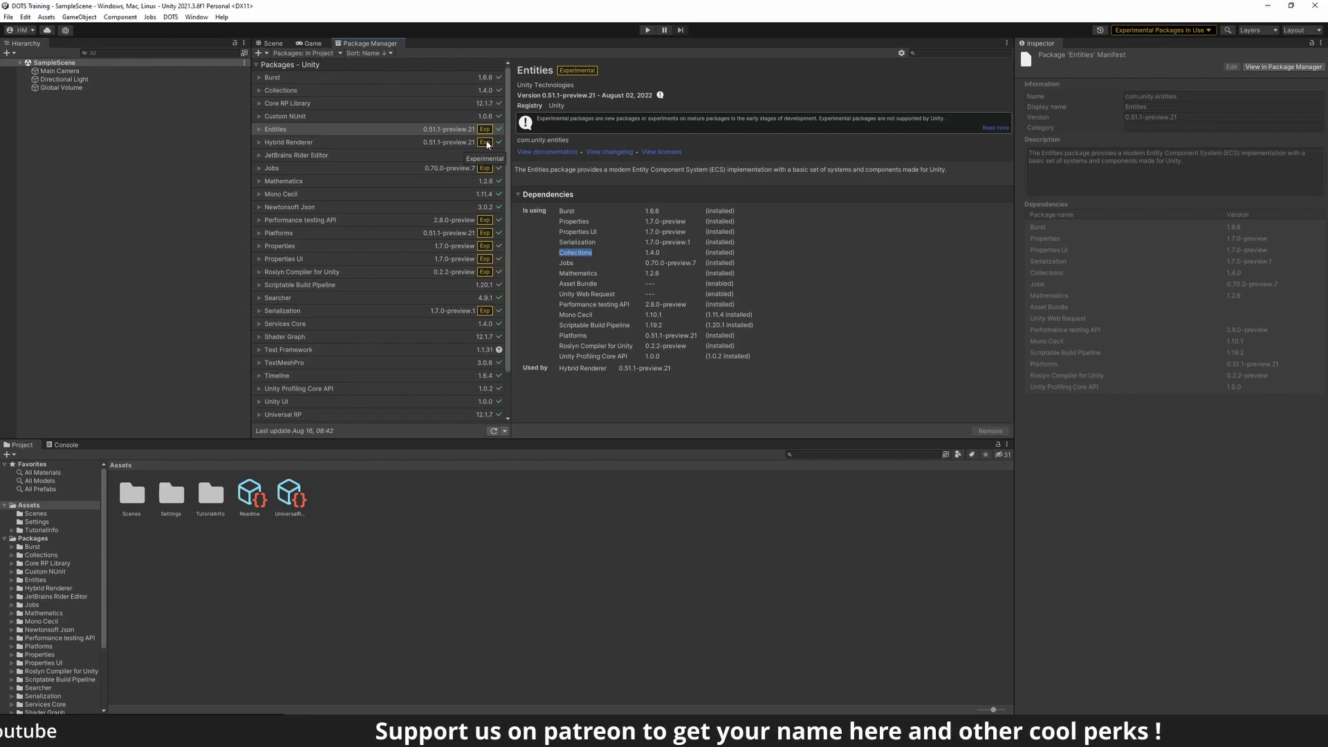
# Show the Jobs 0.70.0-preview.7 package details and its dependencies
pyautogui.click(480, 168)
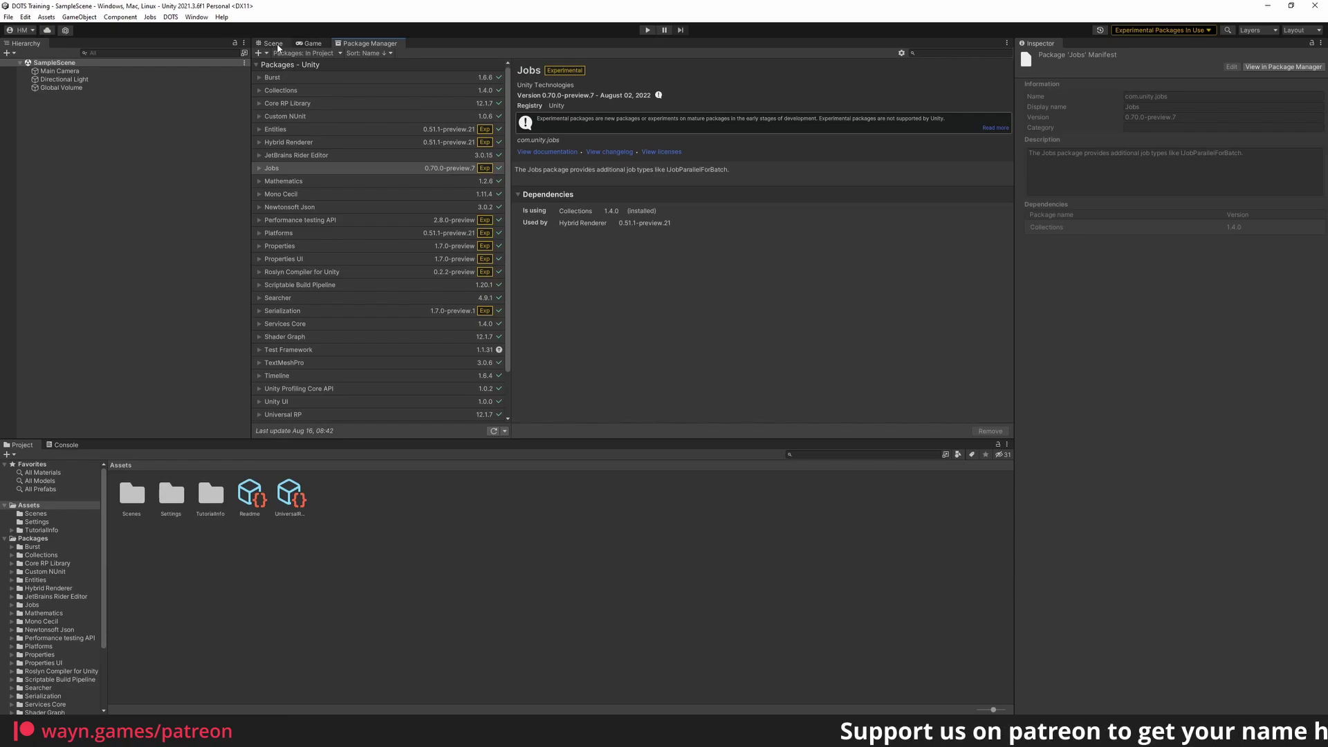
# Return to the Scene view and browse the DOTS and Window menus
pyautogui.click(277, 43)
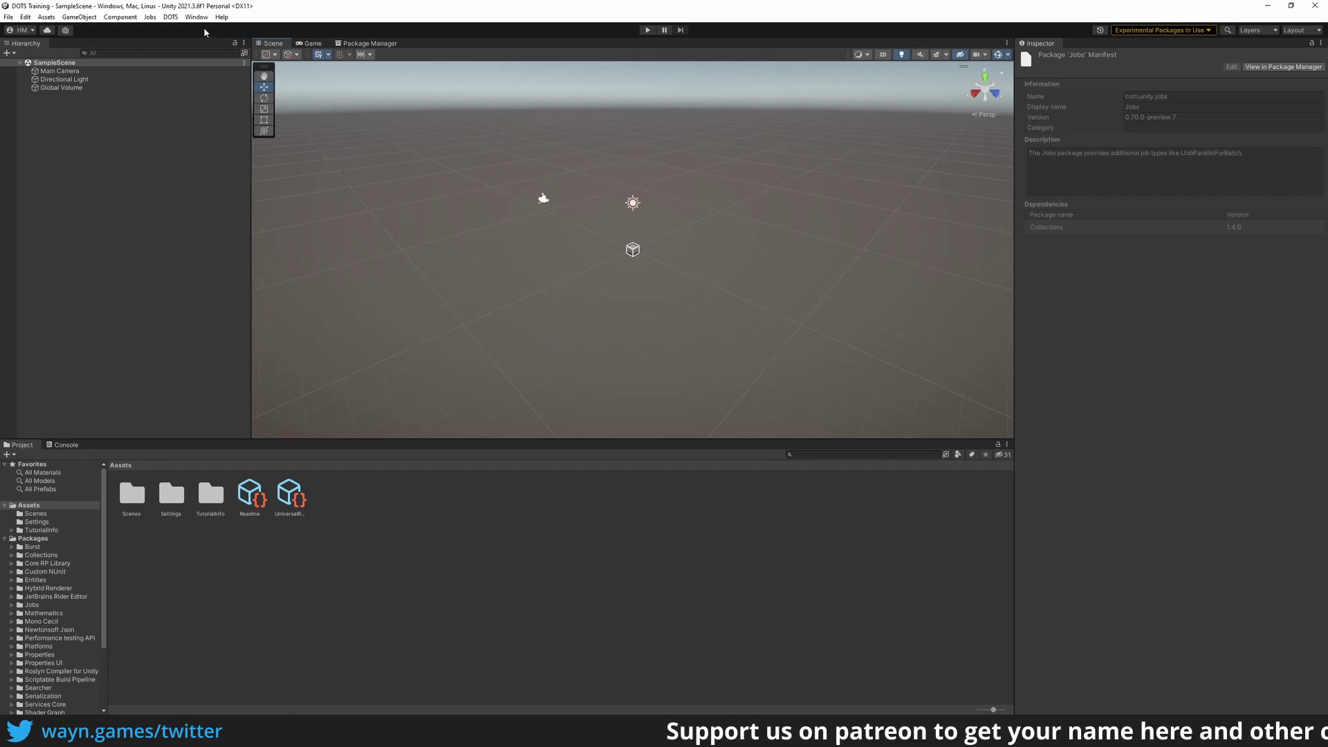
pyautogui.click(172, 17)
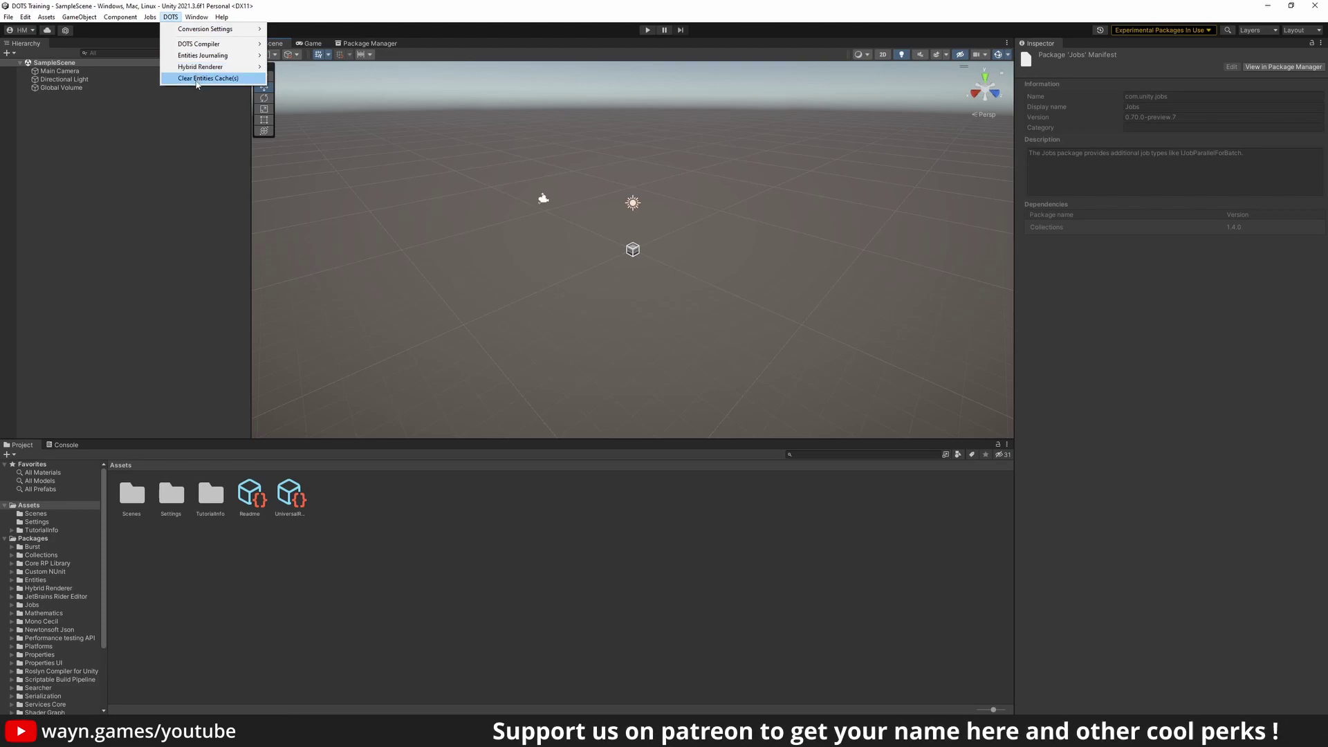
pyautogui.moveTo(184, 22)
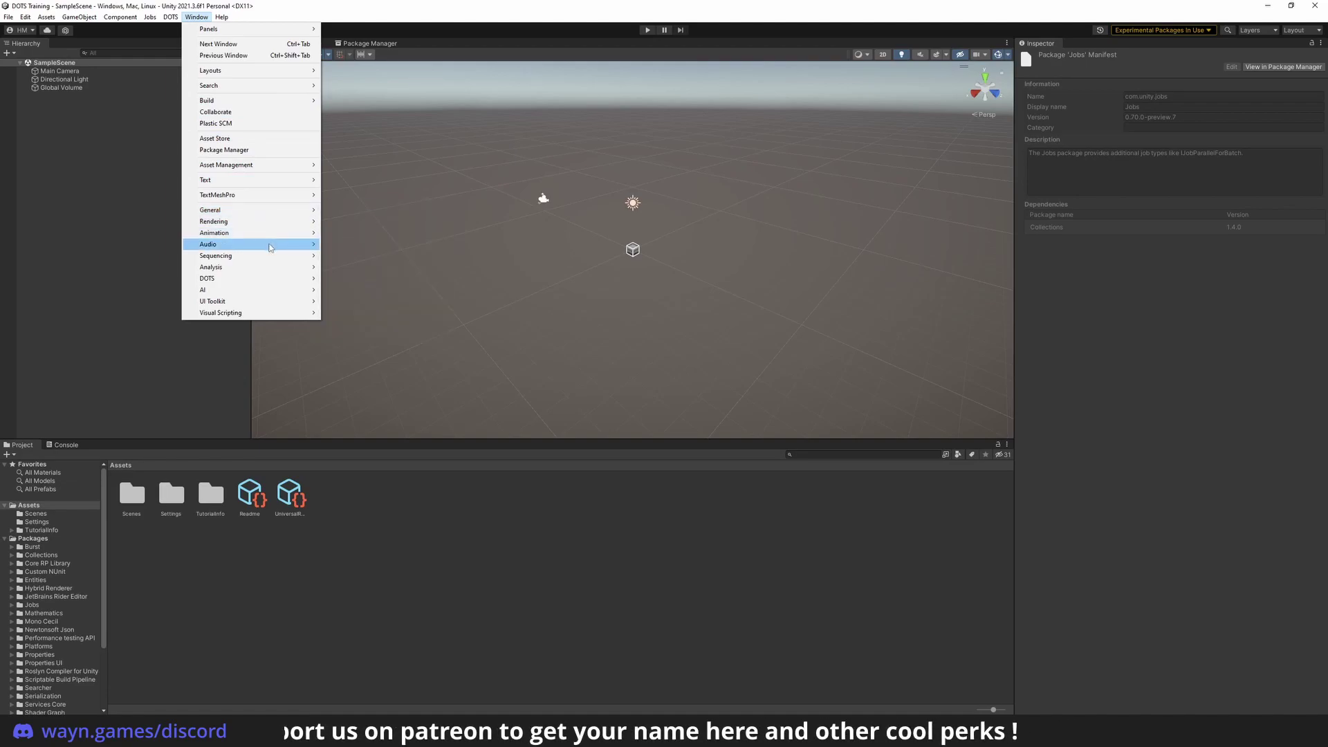
# Display the Window > DOTS submenu with Archetypes, Components, Hierarchy and Systems
pyautogui.moveTo(281, 280)
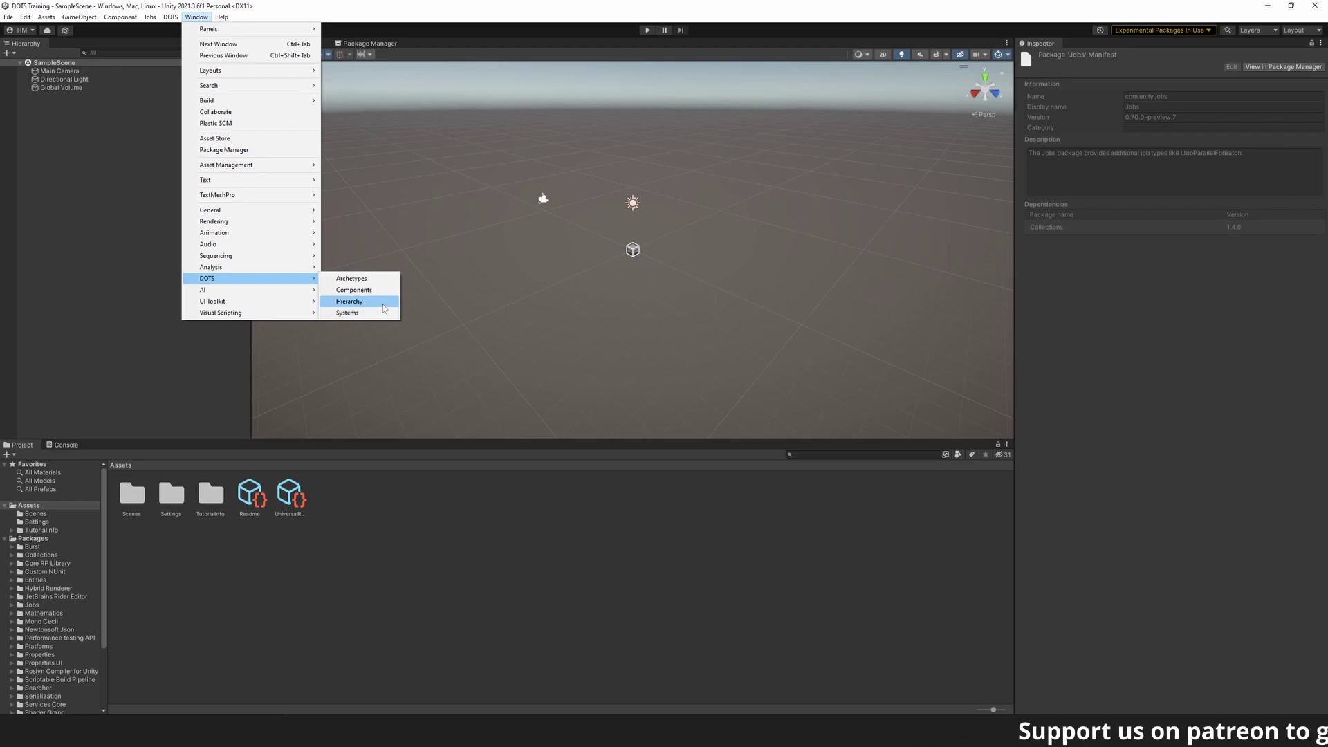
# Open the DOTS Hierarchy window and dock it beside the regular Hierarchy on the left
pyautogui.click(380, 302)
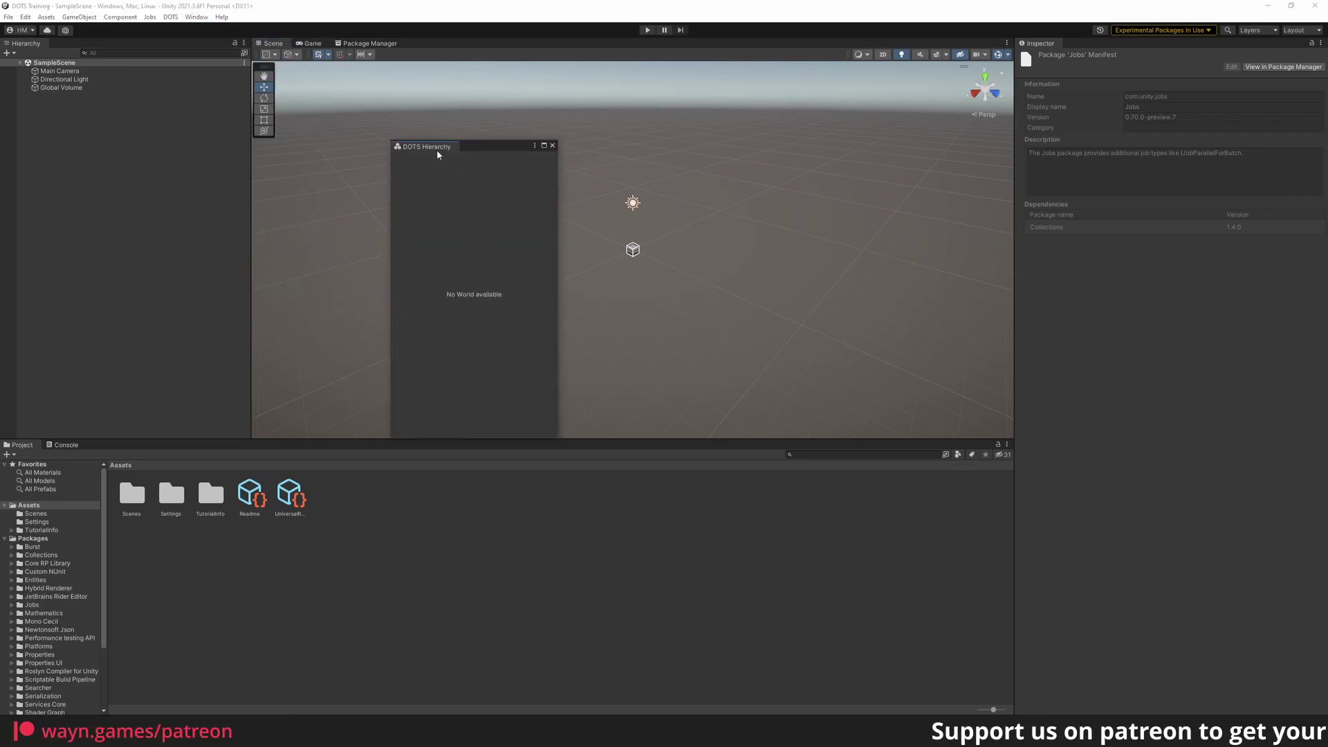
pyautogui.moveTo(437, 150); pyautogui.dragTo(196, 119)
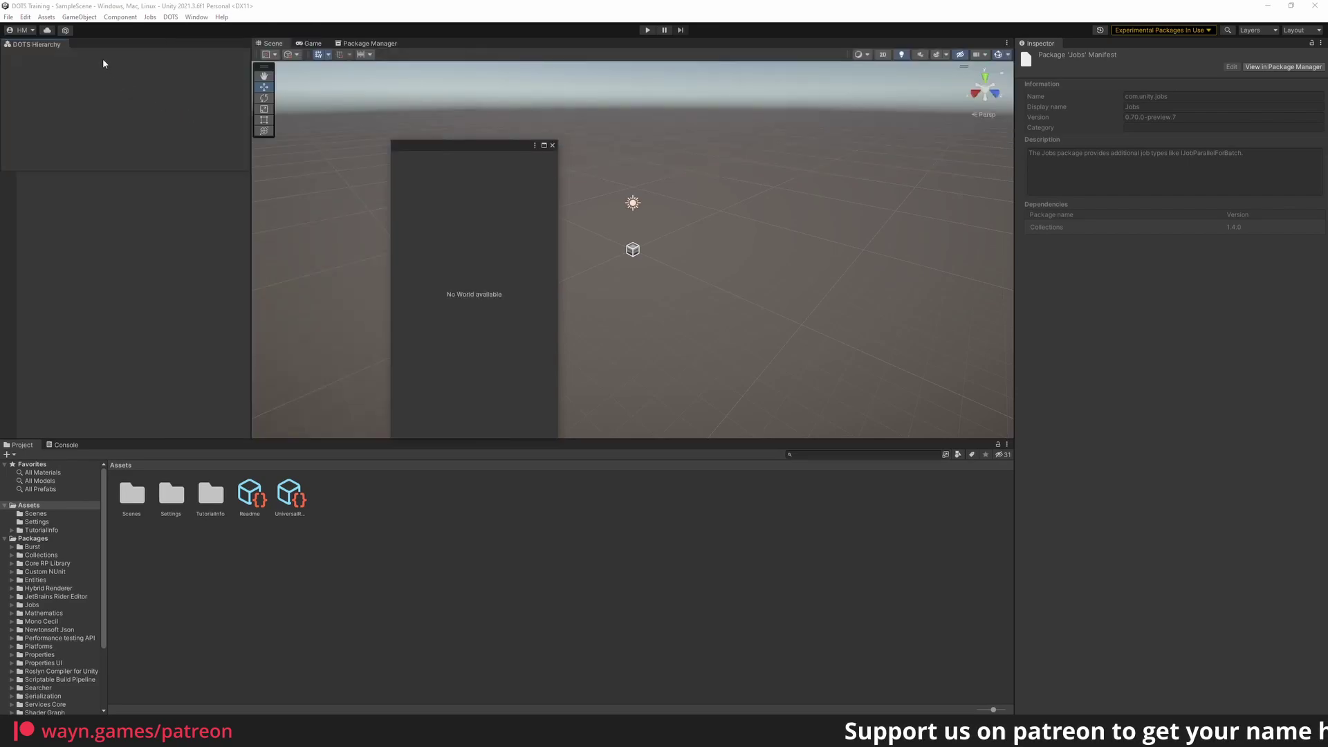
pyautogui.moveTo(103, 62); pyautogui.dragTo(96, 47)
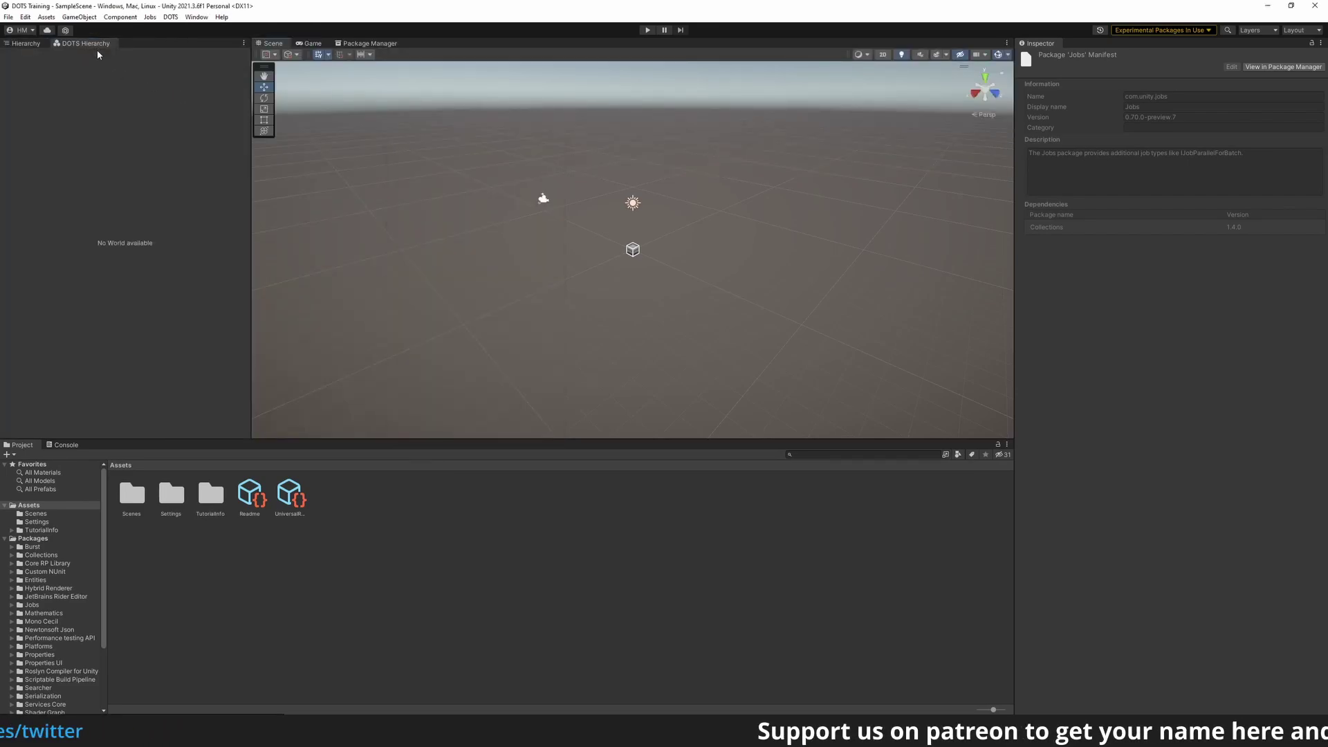
# Open the DOTS Systems window and dock it on the left, with the Project panel beside it
pyautogui.click(197, 17)
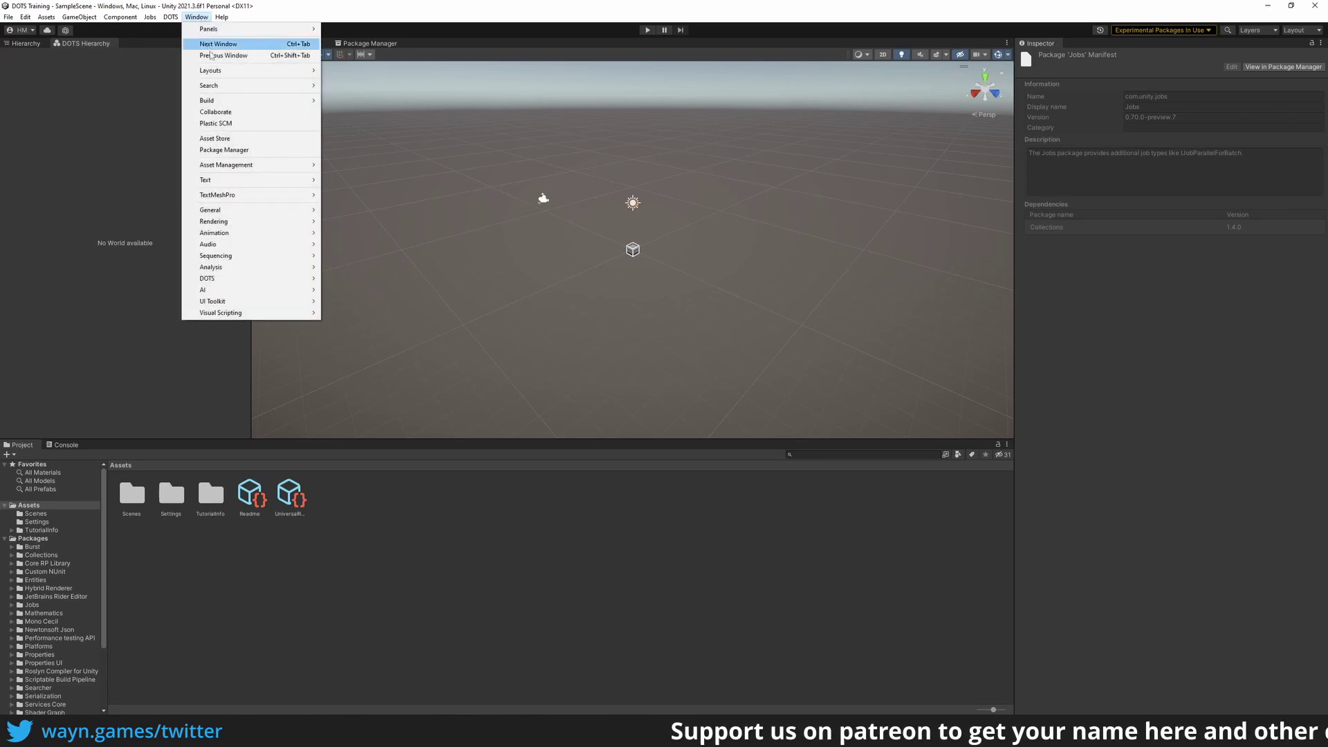
pyautogui.moveTo(284, 278)
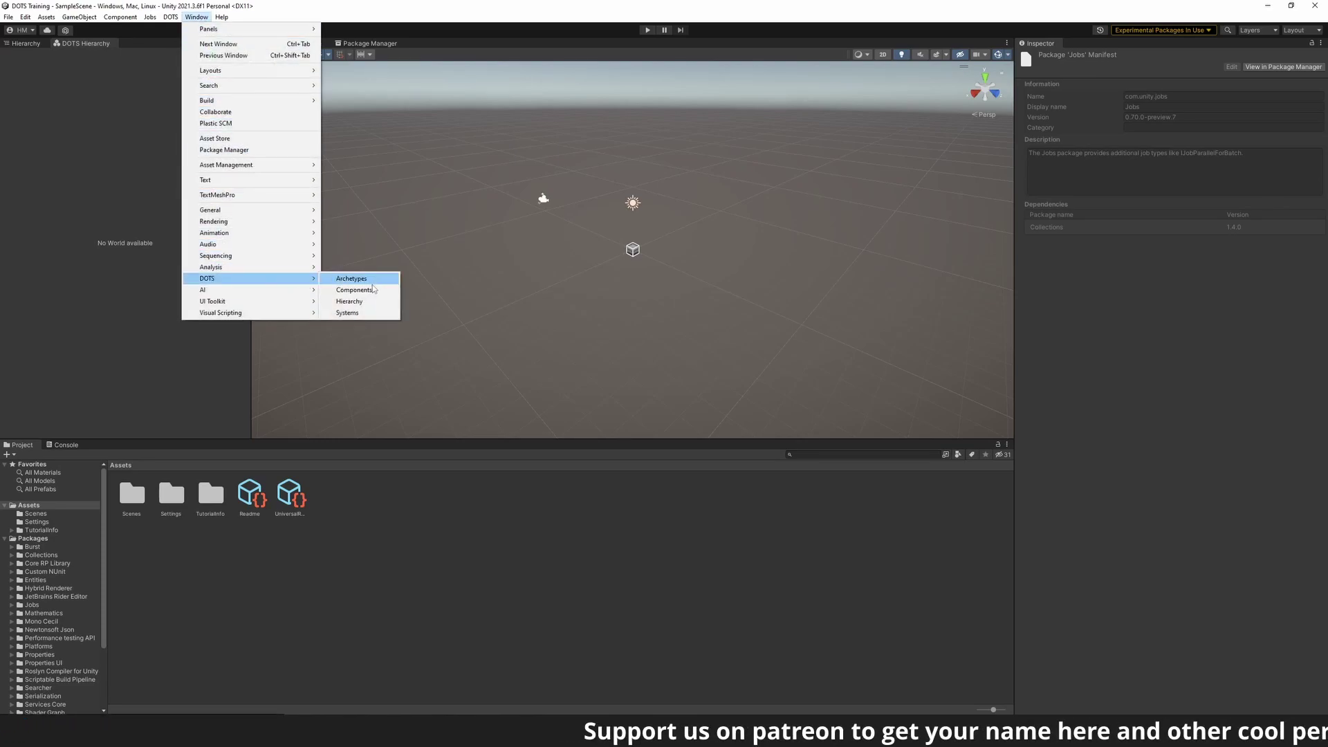
pyautogui.click(370, 312)
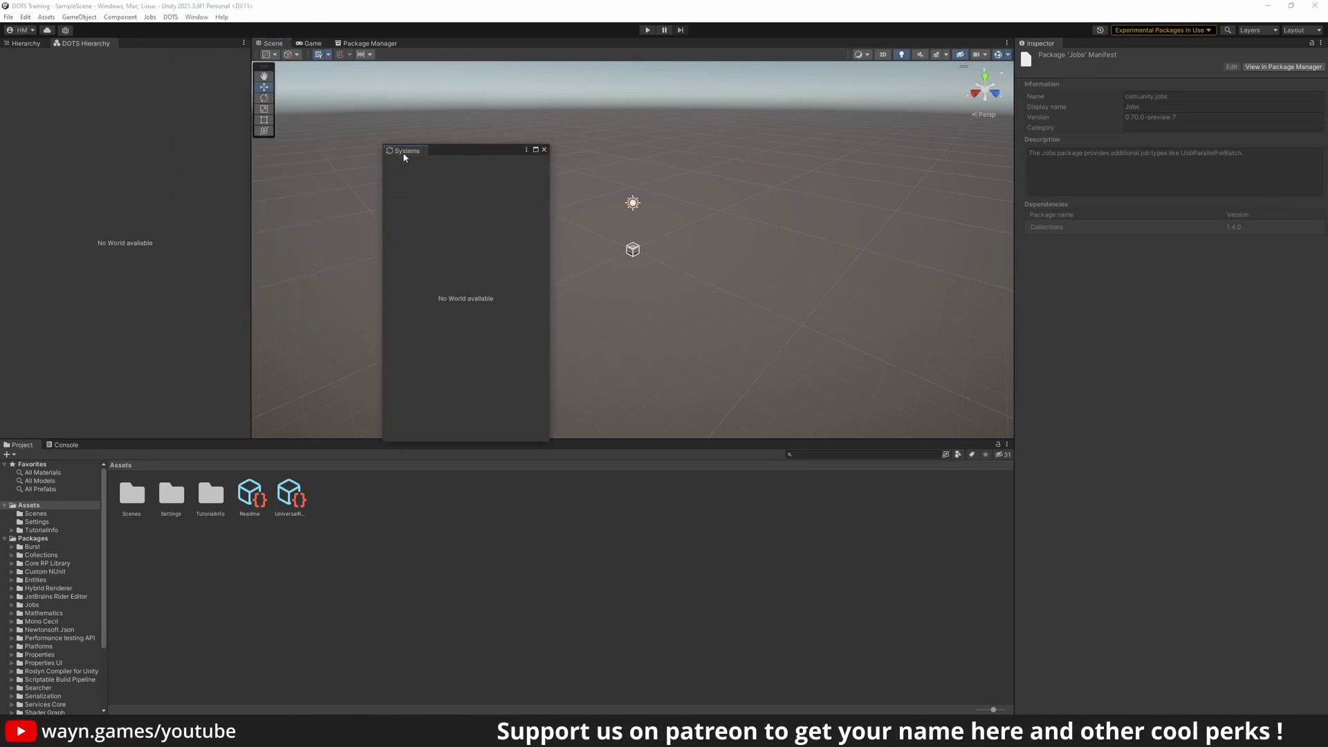
pyautogui.moveTo(404, 152); pyautogui.dragTo(450, 358)
pyautogui.moveTo(69, 448); pyautogui.dragTo(74, 416)
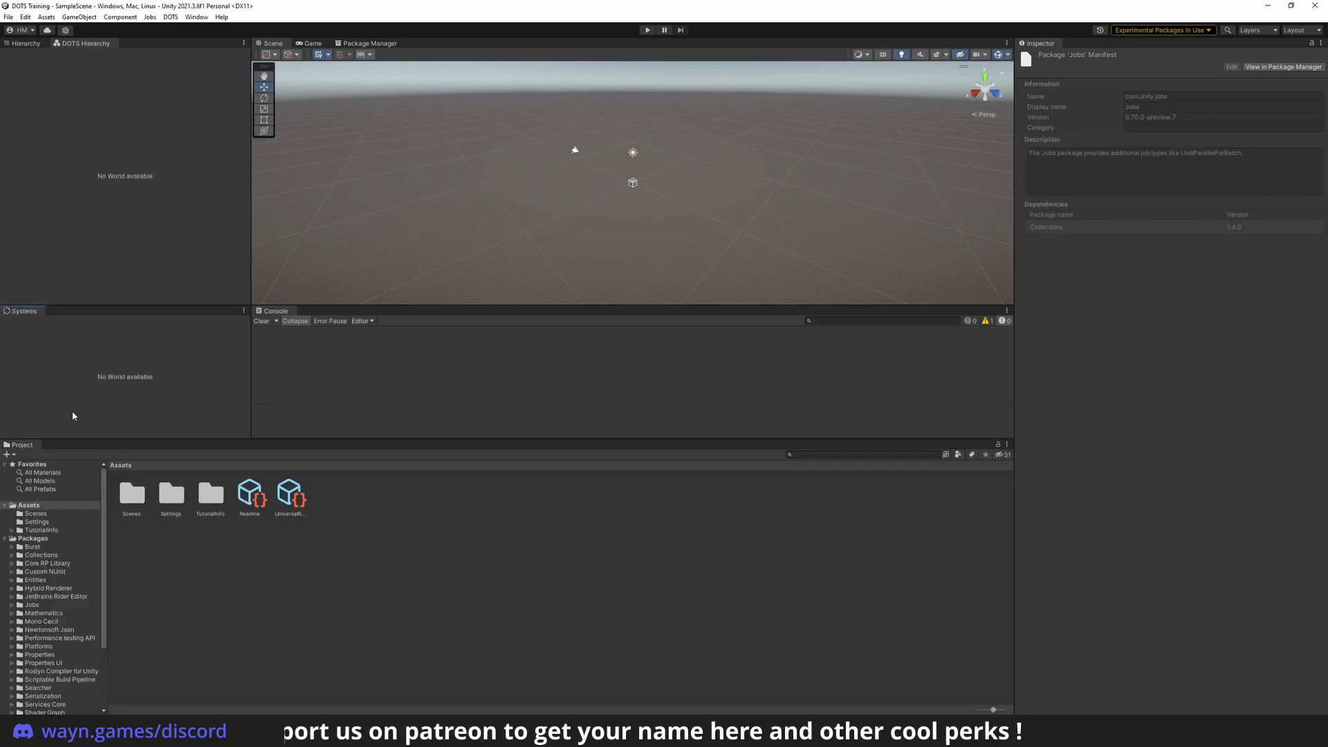
pyautogui.moveTo(45, 365); pyautogui.dragTo(55, 312)
pyautogui.click(25, 495)
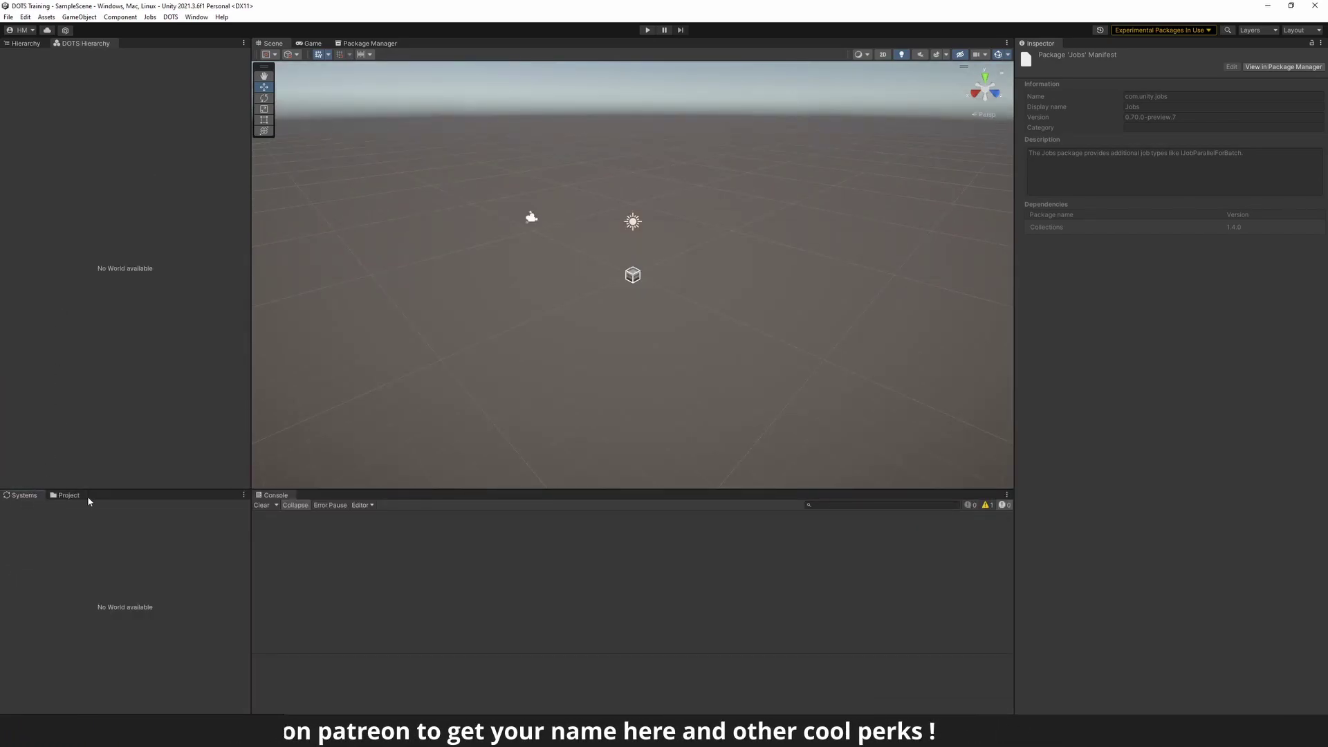